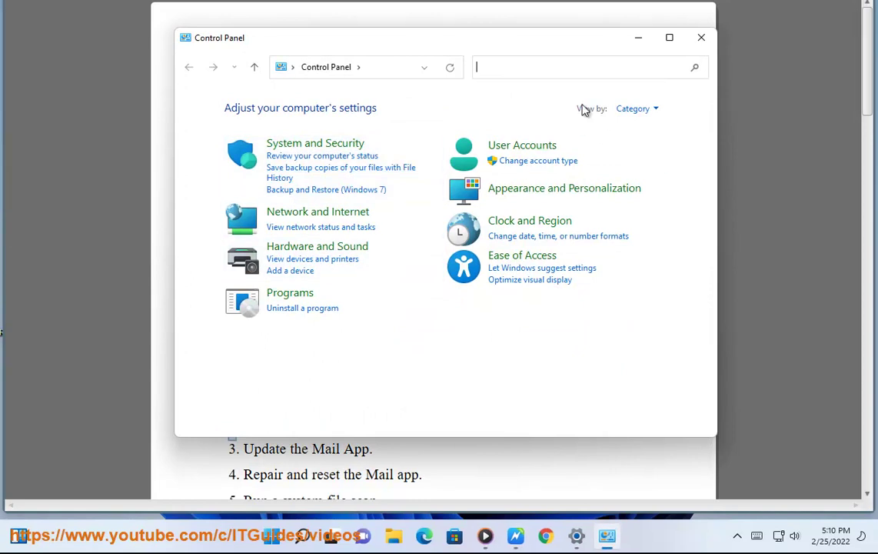
Step: Find the Windows Store Apps troubleshooter by searching Control Panel for TR and viewing all troubleshooting categories, and close it without running it
text(TR)
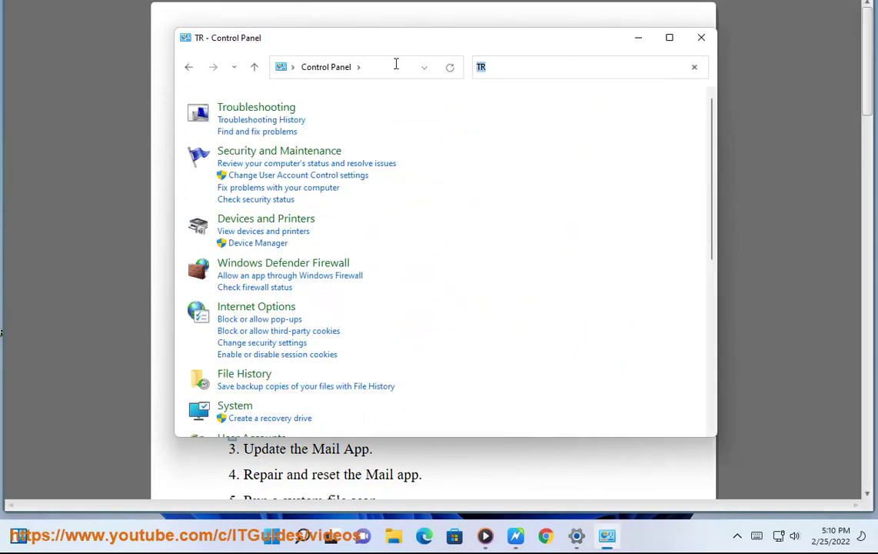
click(241, 110)
click(209, 126)
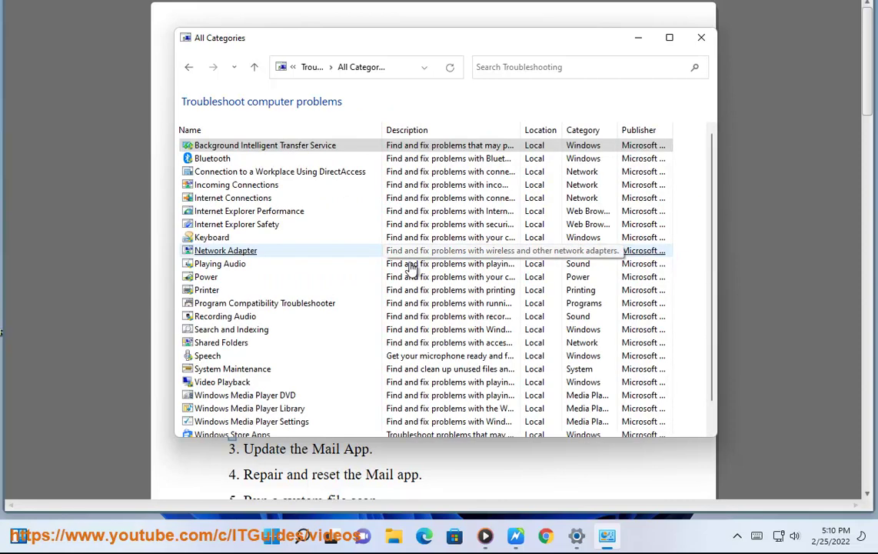
scroll(399, 307, down, 1)
click(240, 414)
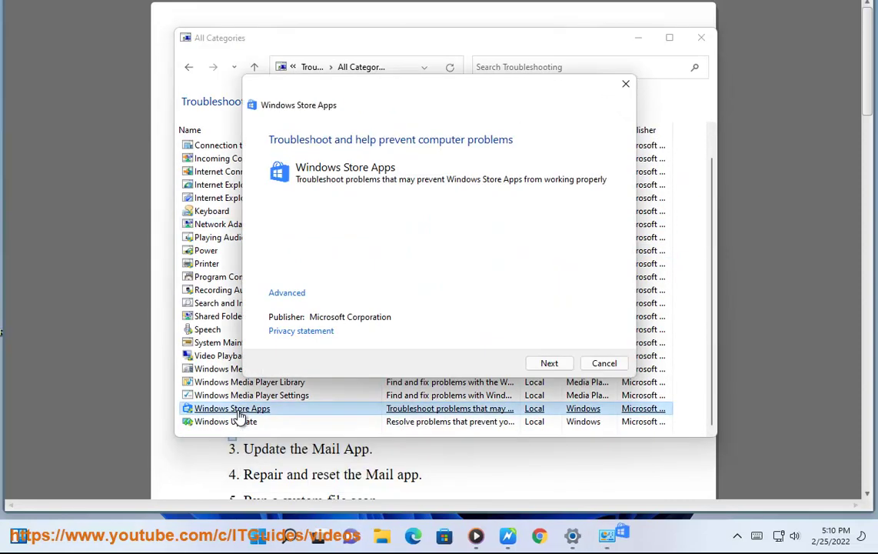
click(591, 363)
click(700, 38)
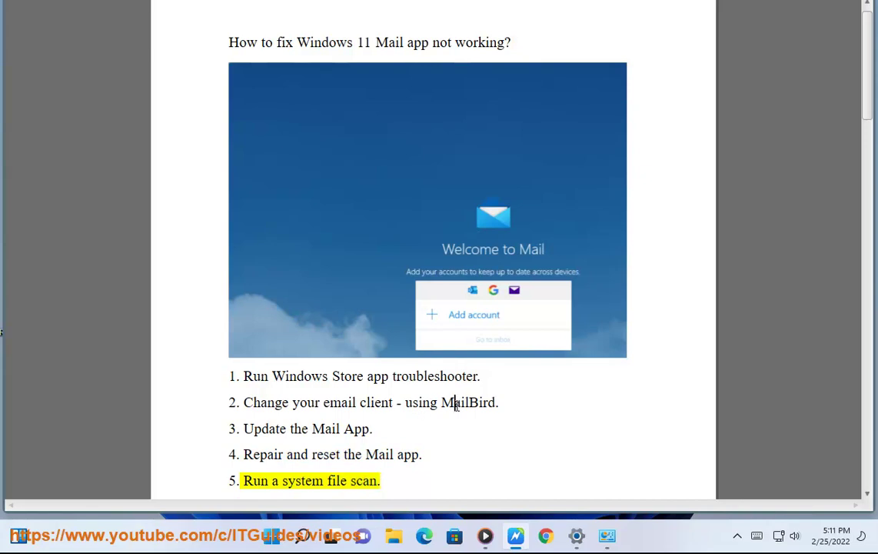
Step: Switch to Google Chrome, search Google for Mailbird and examine its description as an alternative email client
click(546, 536)
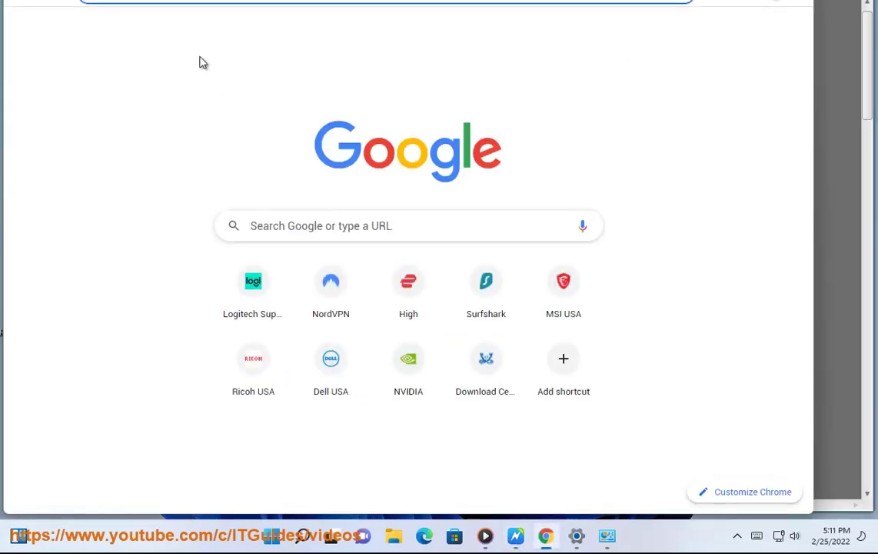
click(296, 225)
text(Mailbird)
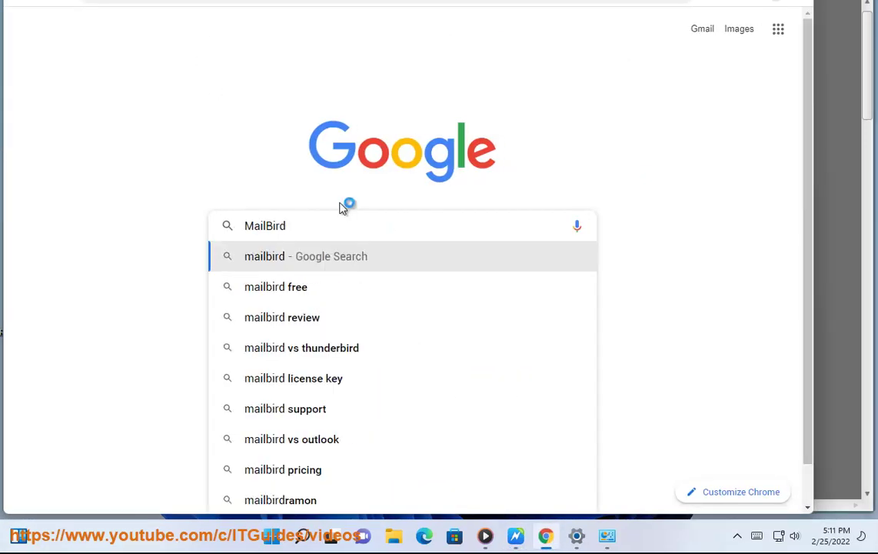
key(Return)
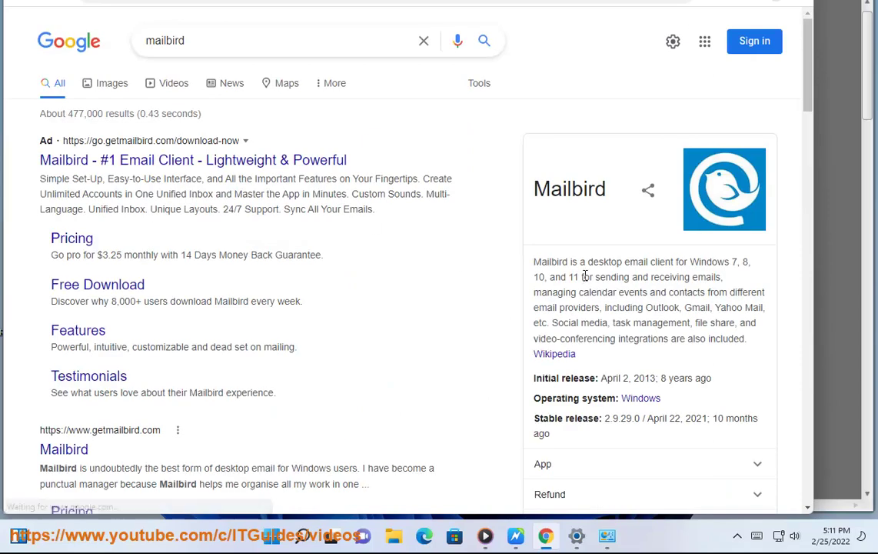
double_click(554, 261)
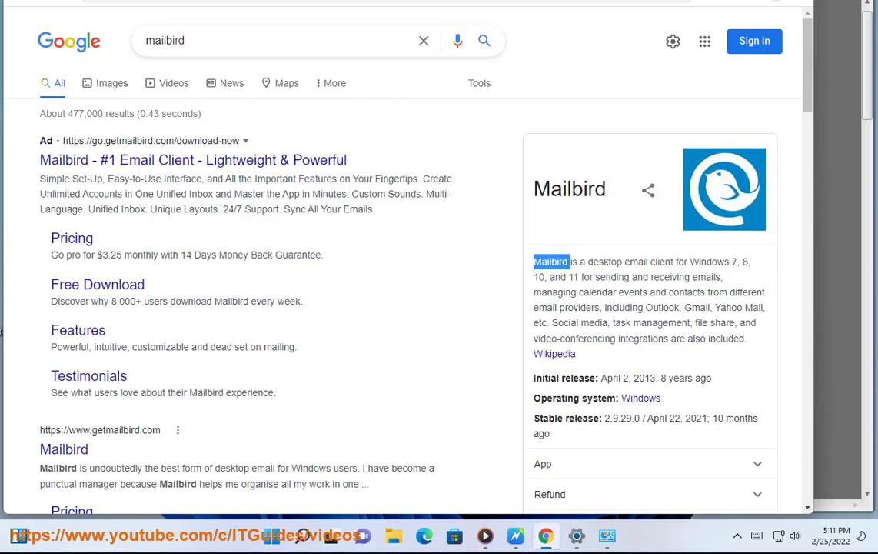
Step: Open the Microsoft Store library to view where app updates are fetched, and return to the guide document
key(alt+Tab)
drag(377, 432, 288, 429)
click(454, 537)
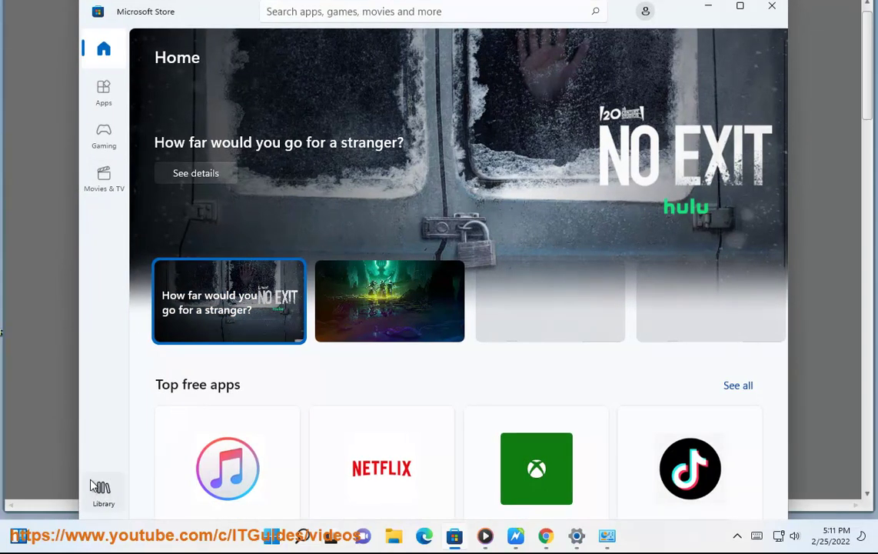
click(92, 486)
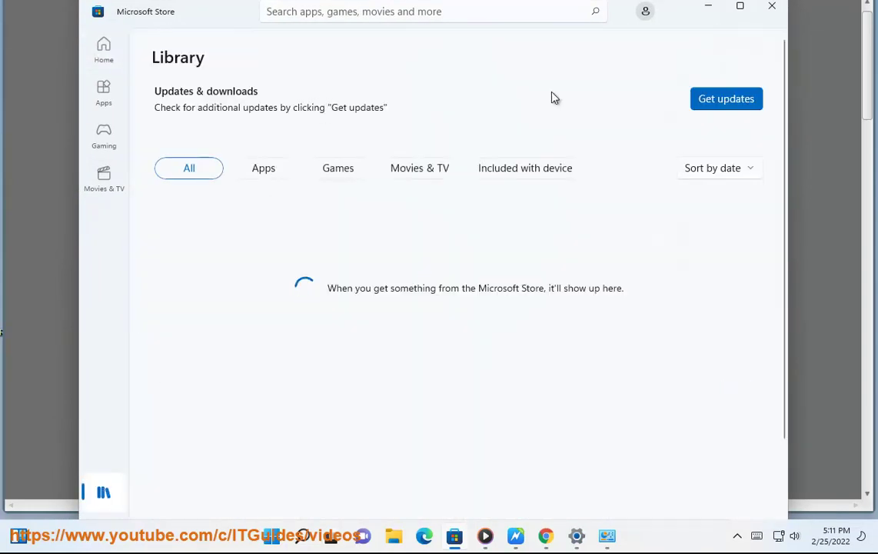
click(708, 6)
click(422, 436)
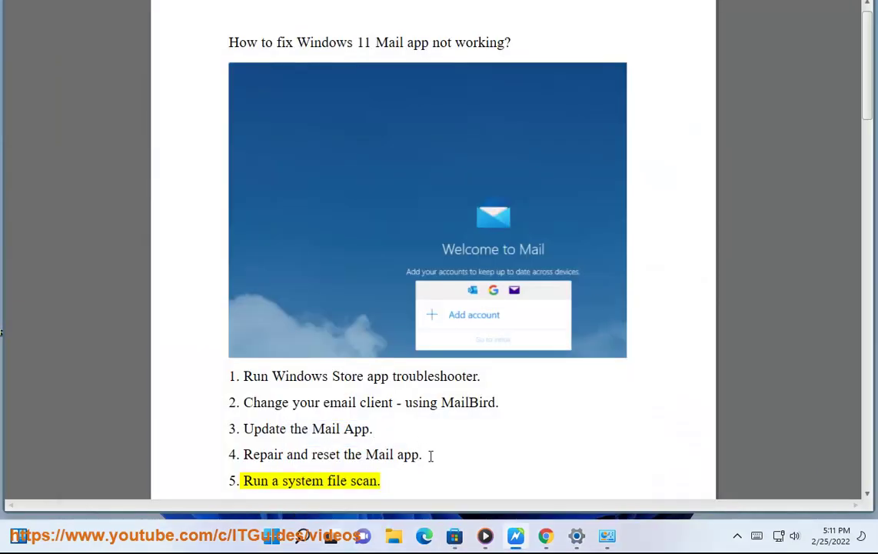
Step: Switch to Windows Settings and open the Apps & features list of installed apps
drag(430, 456, 327, 494)
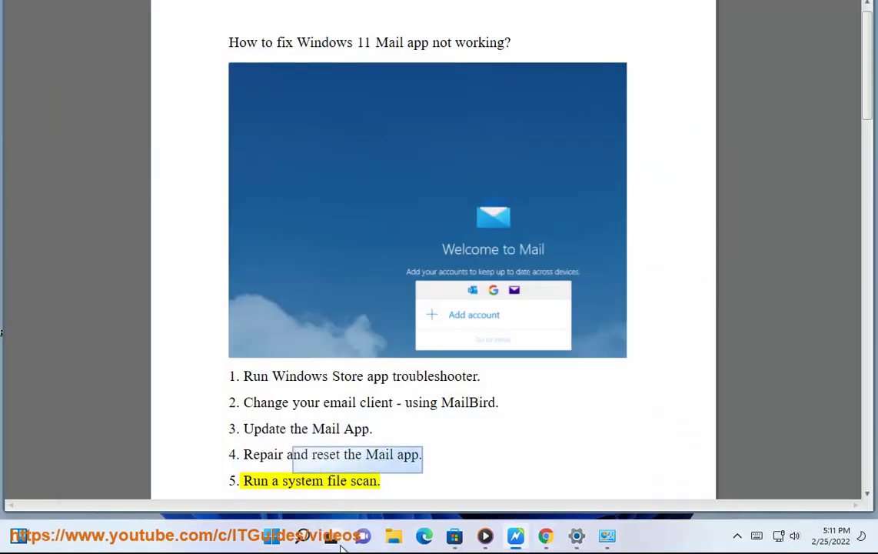
click(273, 537)
click(624, 138)
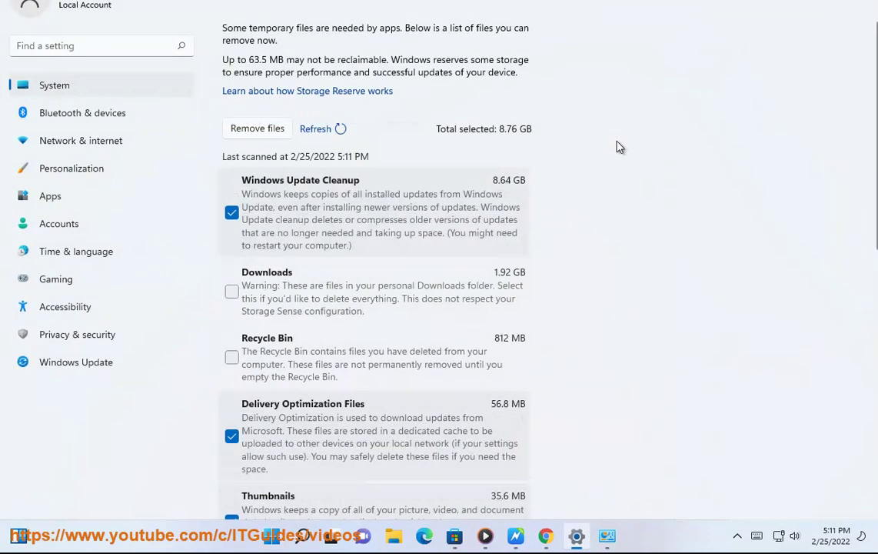
click(82, 83)
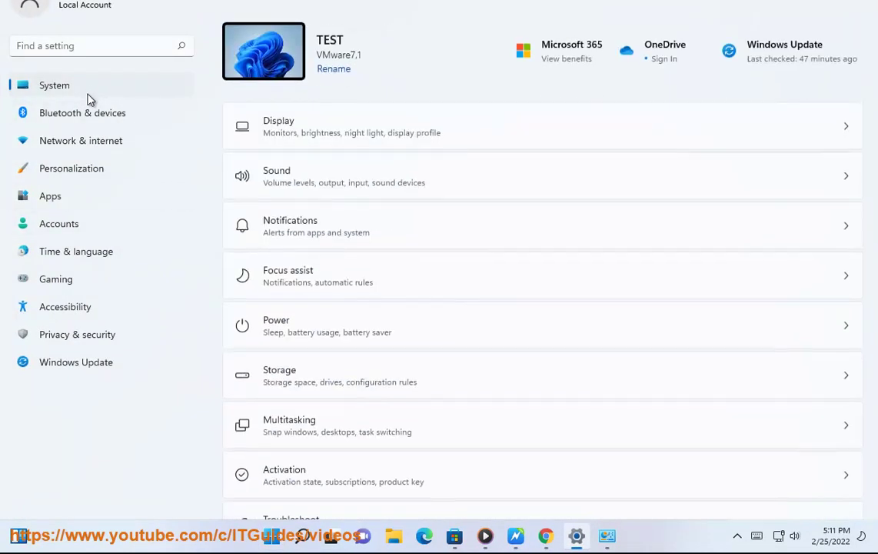
click(72, 198)
click(723, 52)
Step: Search the app list for MAIL and open Mail and Calendar's advanced options at the Repair and Reset section
click(340, 218)
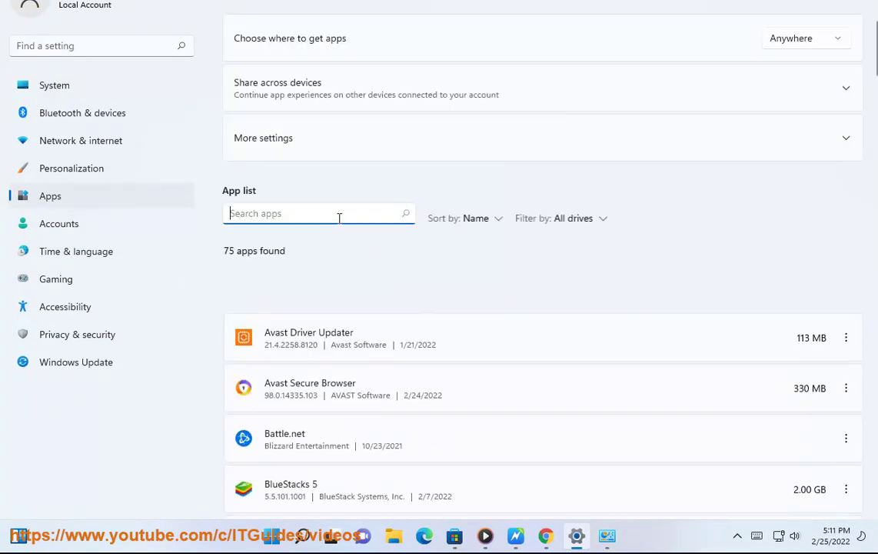
text(MAIL)
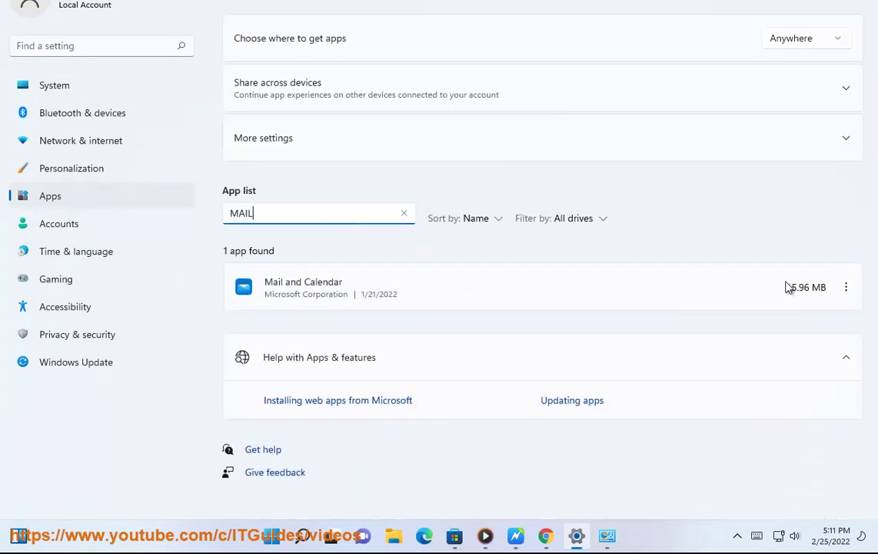
click(844, 288)
click(762, 319)
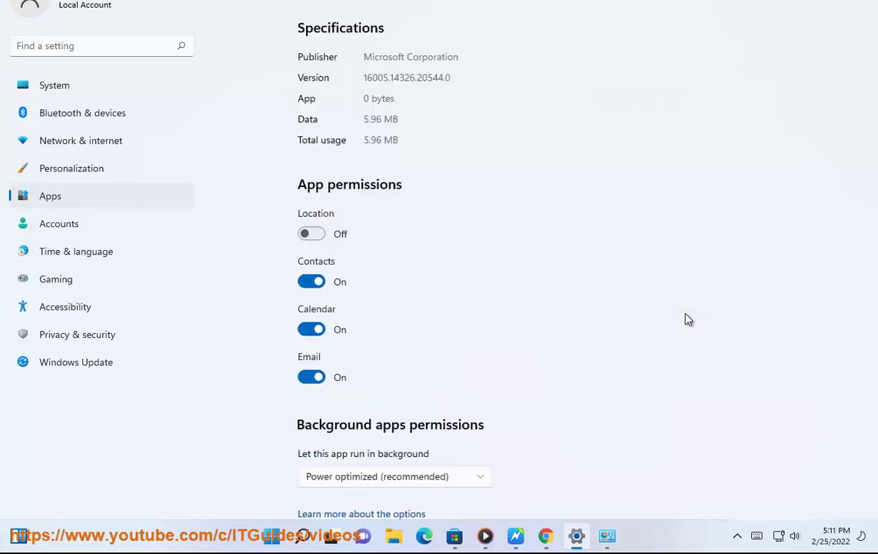
scroll(470, 315, down, 7)
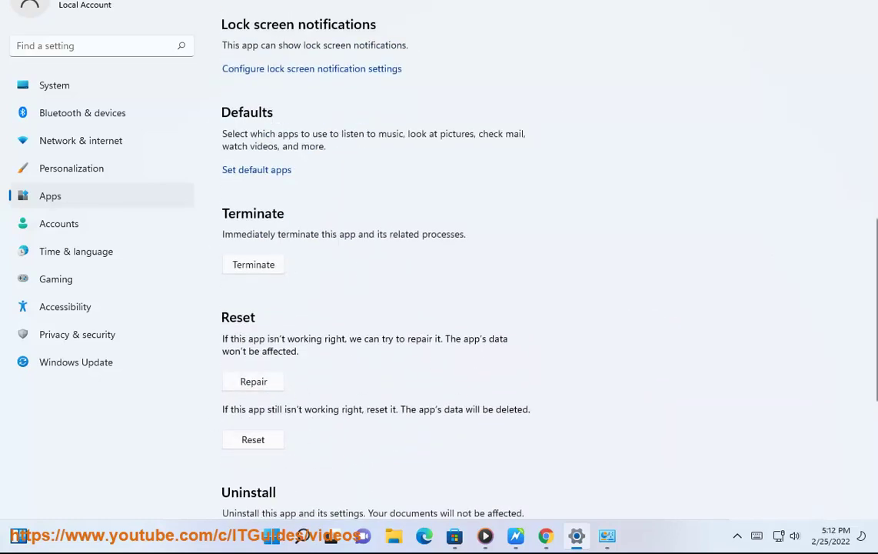
Step: Launch Command Prompt as administrator, approve the elevation request, and return to the system file scan commands in the guide document
key(alt+Tab)
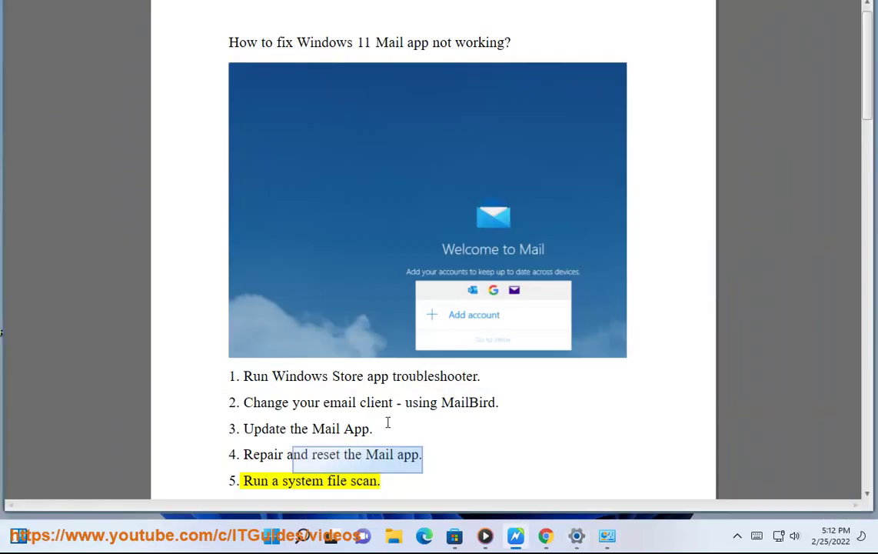
scroll(428, 254, down, 2)
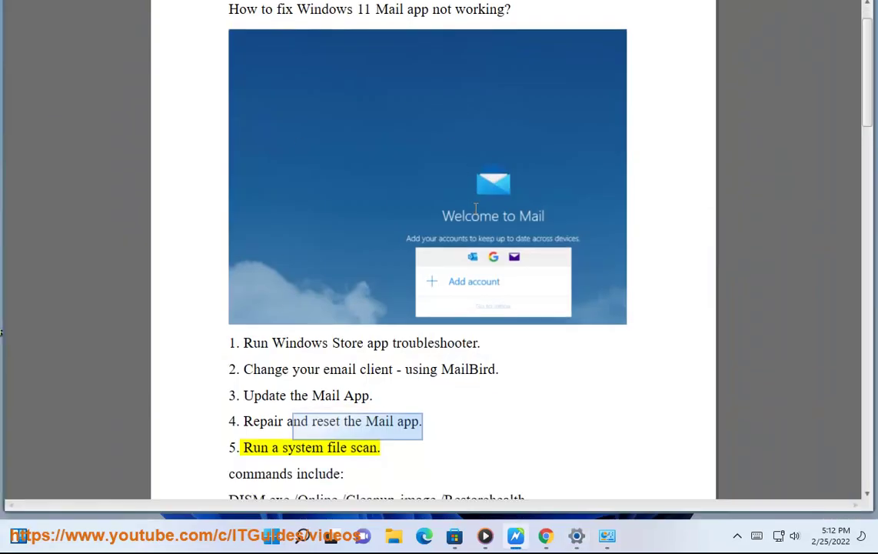
click(303, 535)
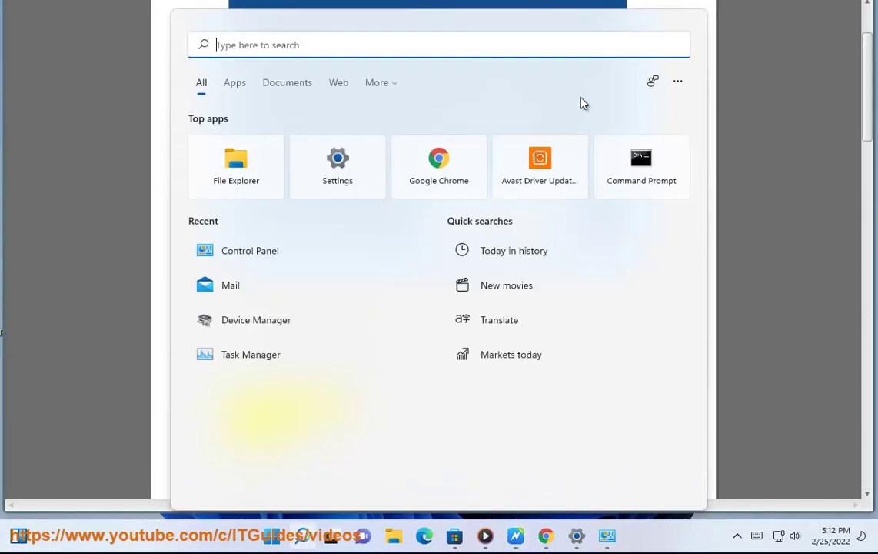
right_click(655, 145)
click(585, 159)
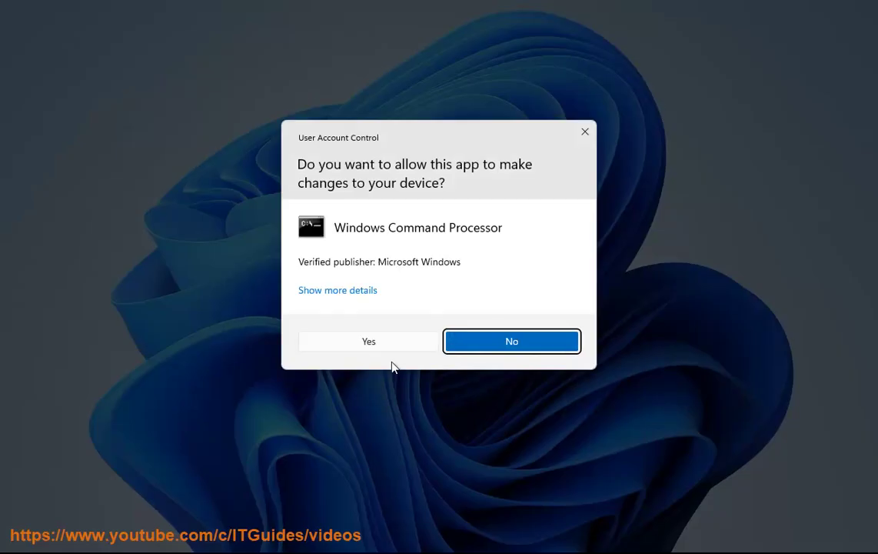
click(369, 344)
drag(320, 72, 660, 74)
click(358, 394)
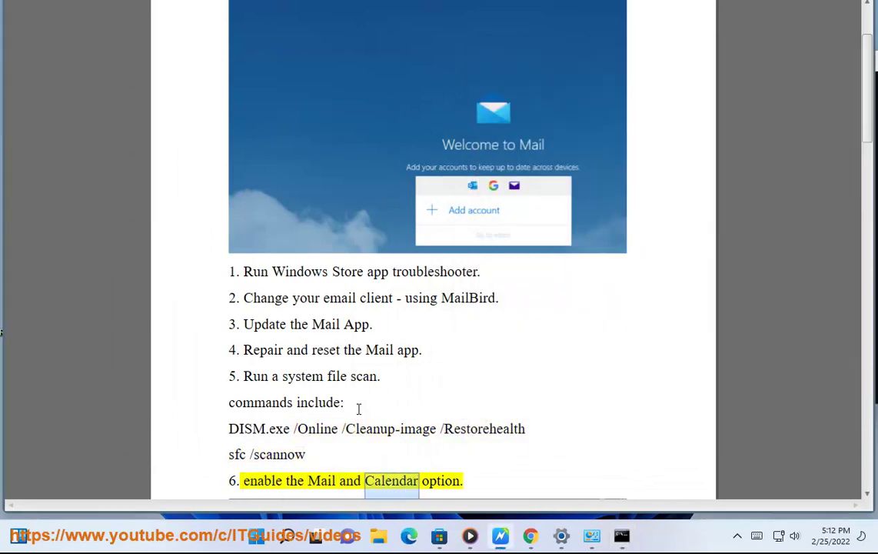
Step: Open the Email app permissions in the Privacy & security settings to check email access for Mail and Calendar
scroll(356, 350, down, 2)
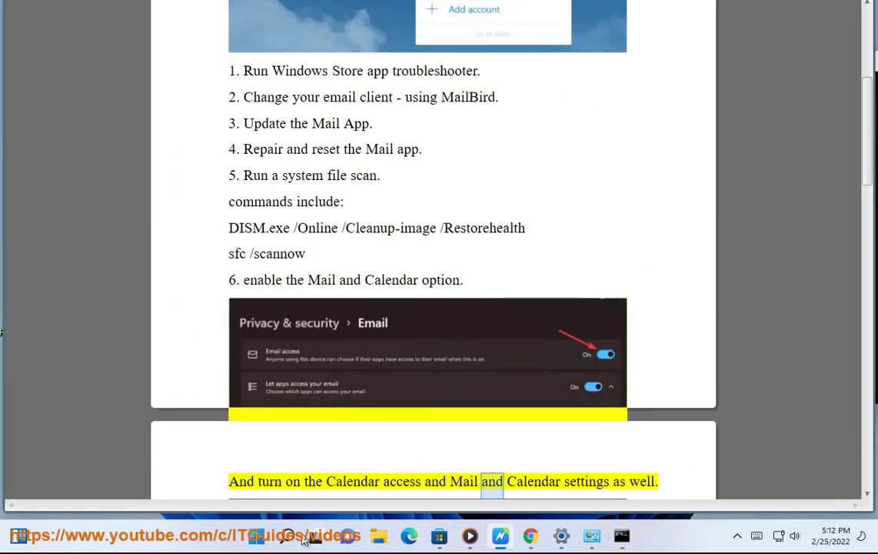
click(561, 538)
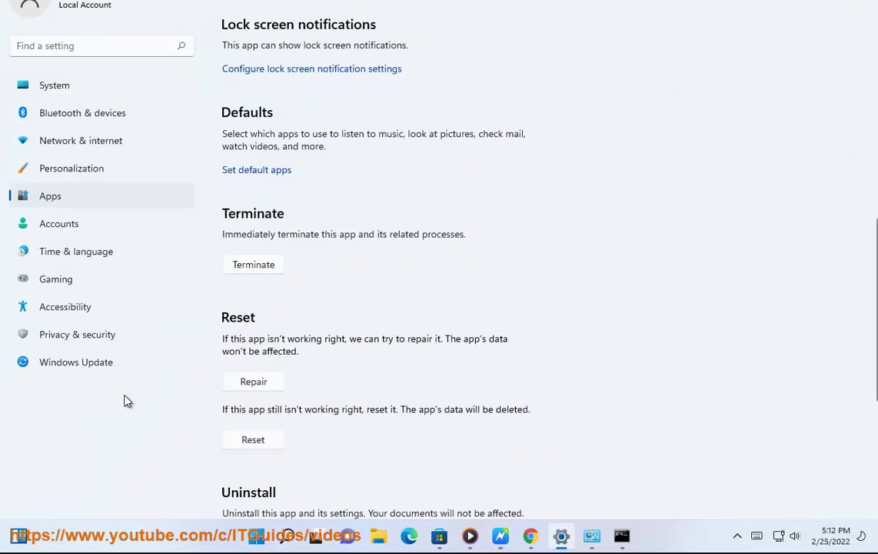
click(107, 338)
click(564, 541)
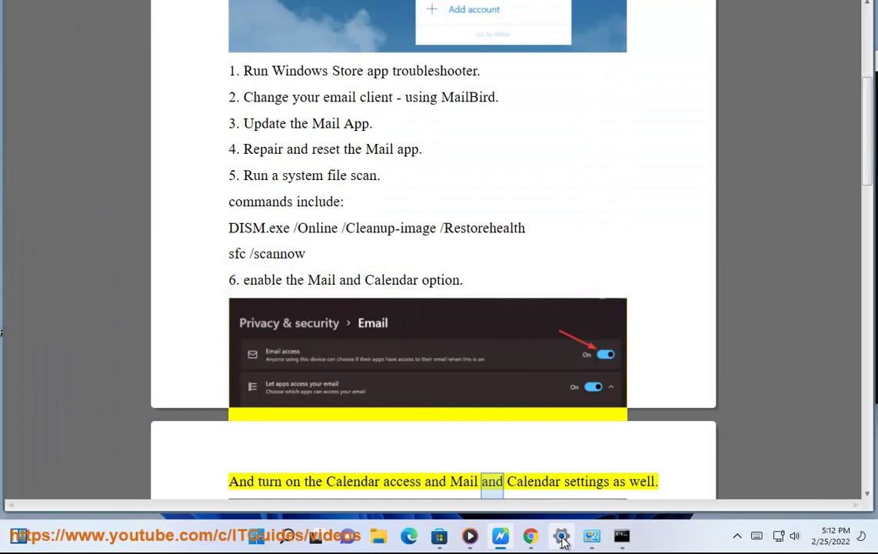
click(564, 541)
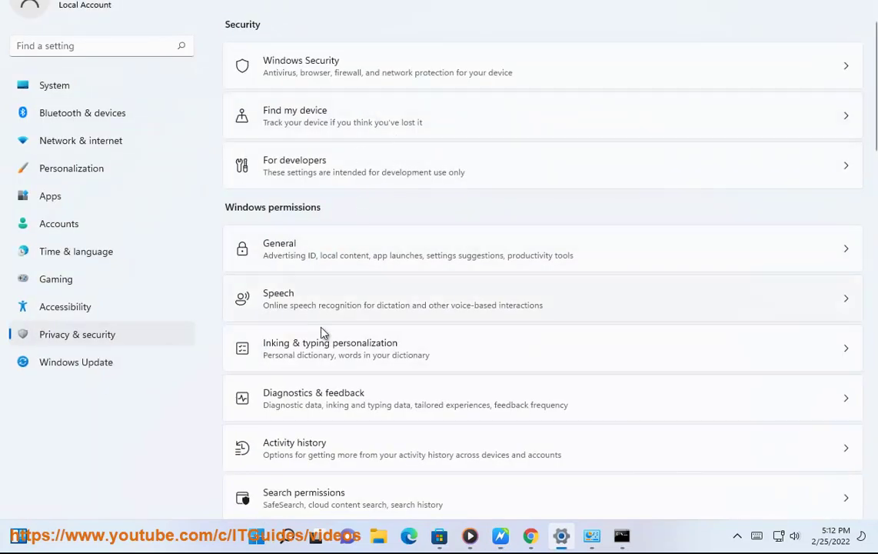
scroll(337, 385, down, 5)
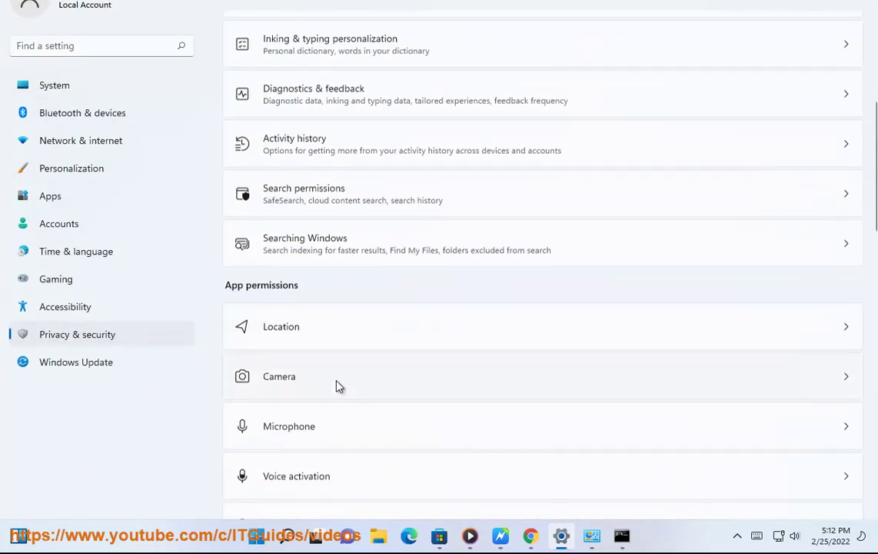
scroll(337, 385, down, 3)
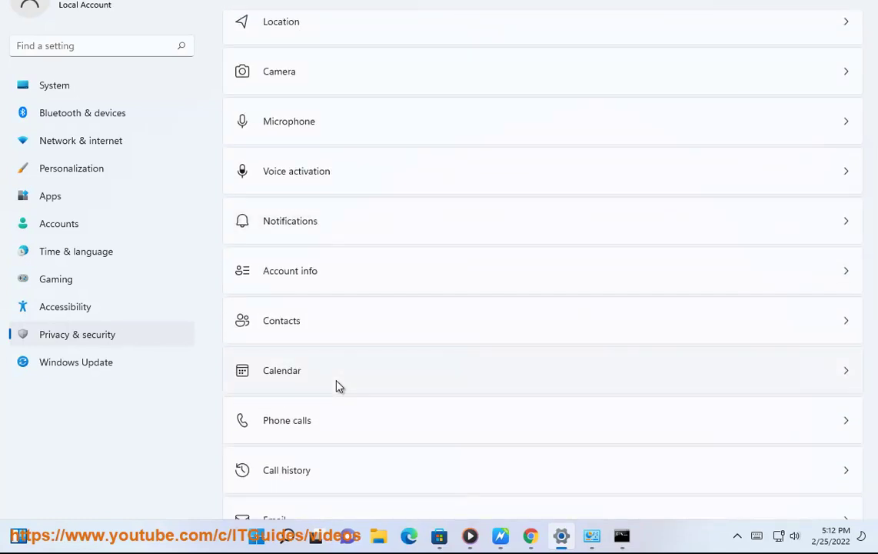
scroll(337, 385, down, 2)
click(341, 372)
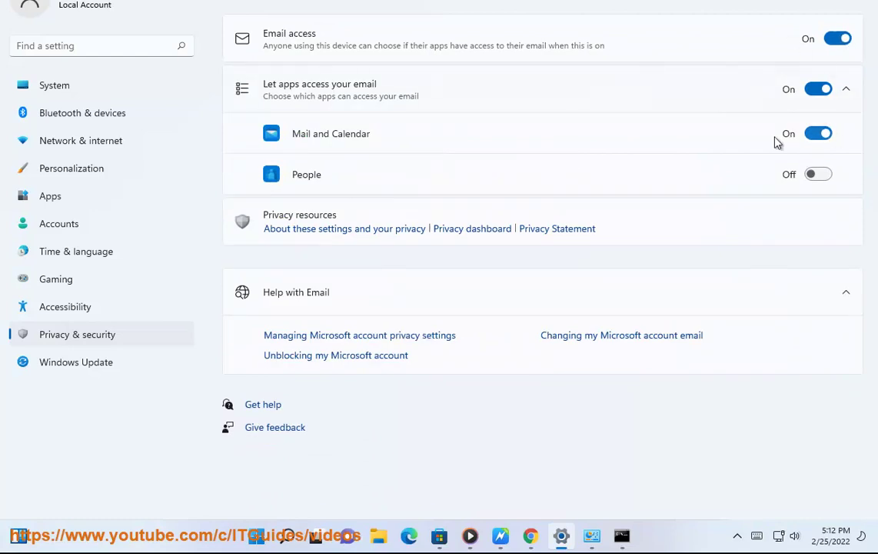
Step: Consult the guide's Calendar instructions, then open the Calendar app permissions in Privacy & security to check Mail and Calendar's access
key(alt+Tab)
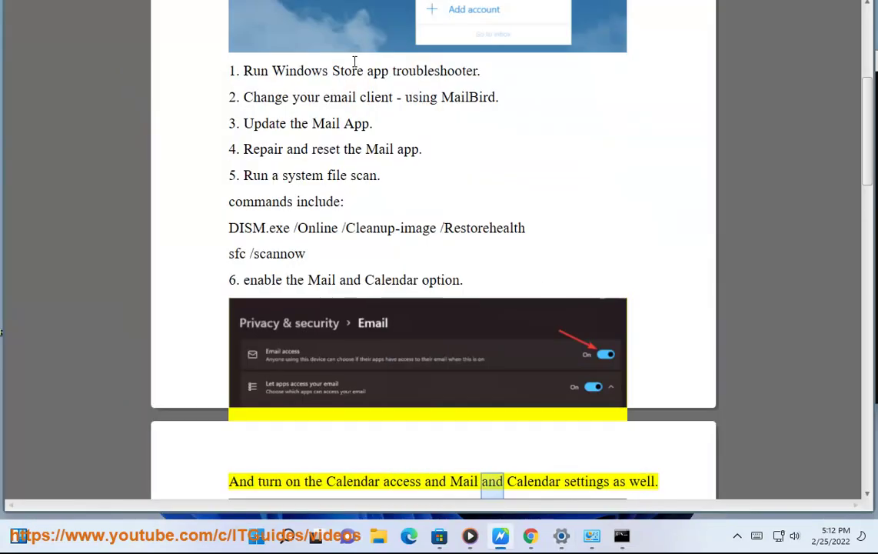
scroll(668, 322, down, 4)
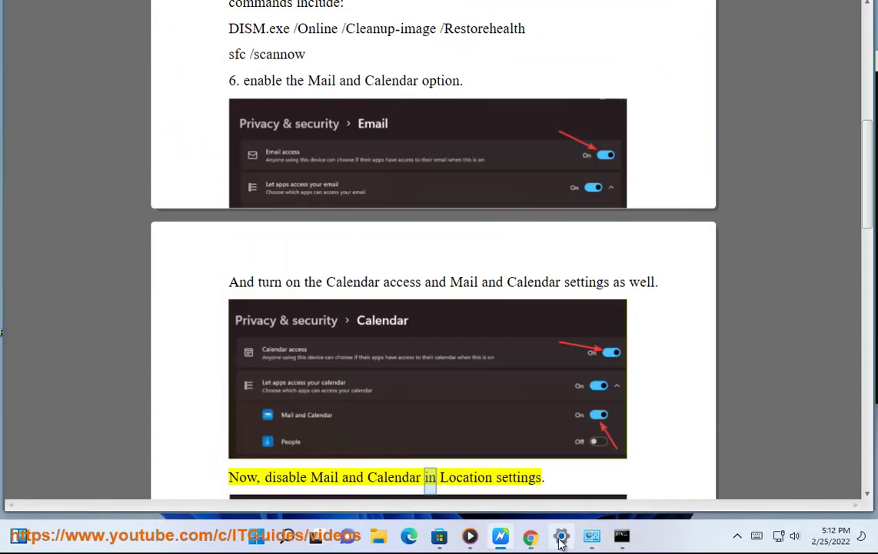
click(561, 541)
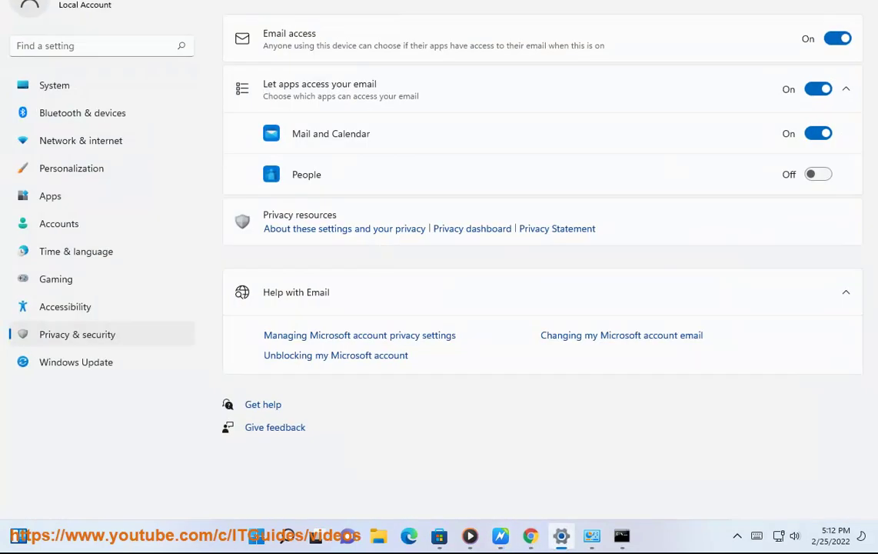
key(alt+Left)
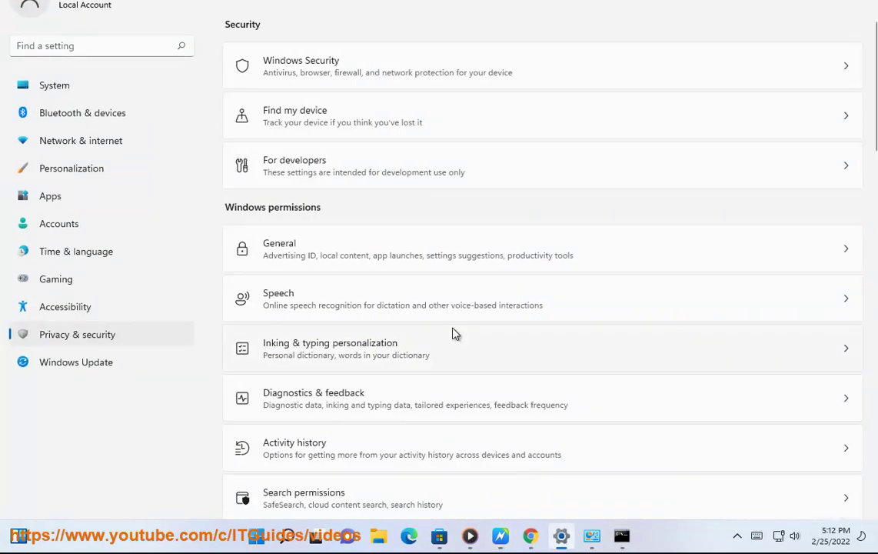
scroll(454, 333, down, 5)
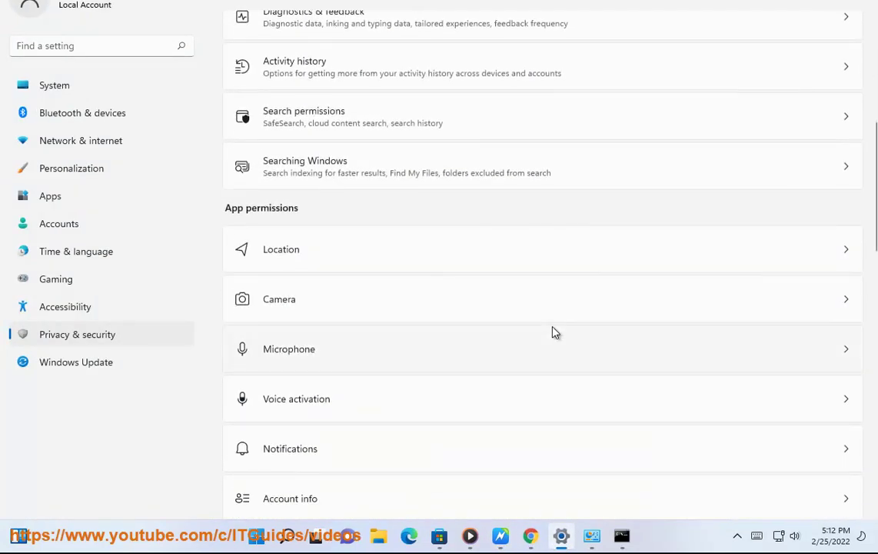
scroll(493, 399, down, 3)
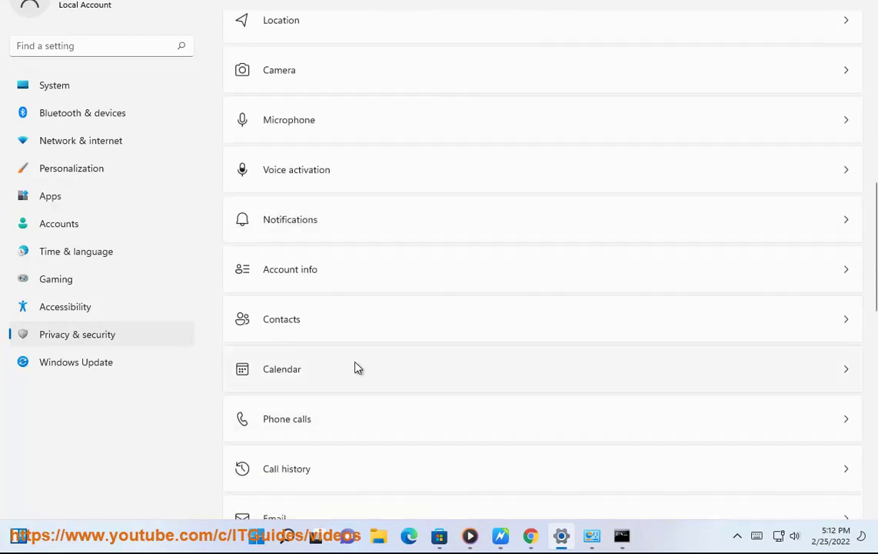
click(357, 379)
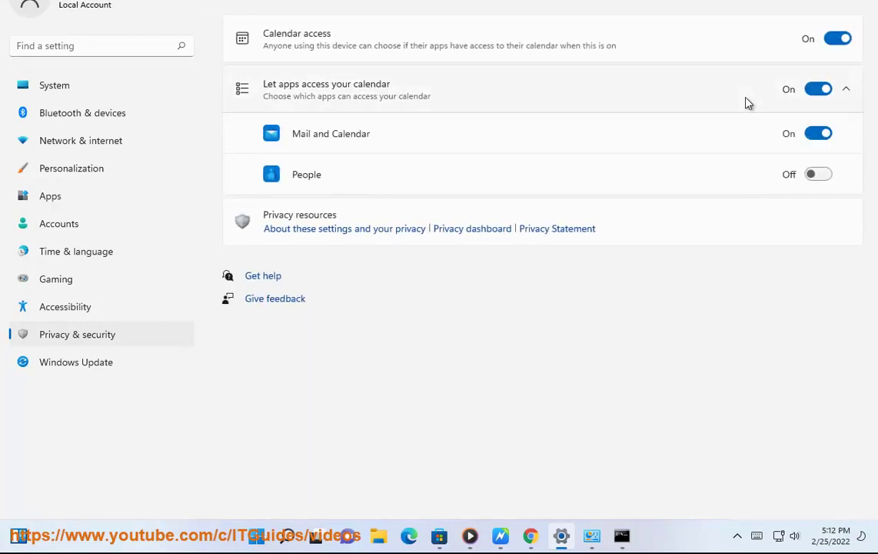
click(503, 538)
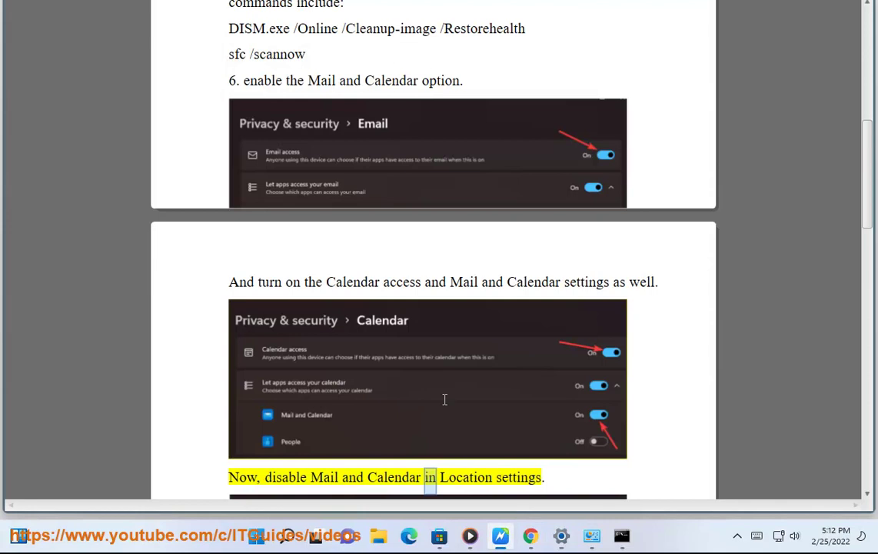
click(561, 536)
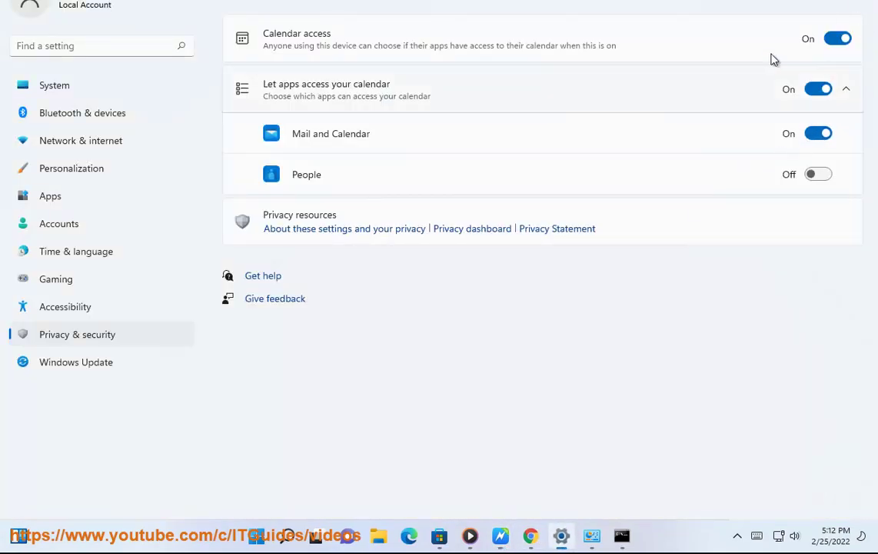
Step: Read the guide's Location instruction, then open the Location app permissions in the Privacy & security settings
key(alt+Tab)
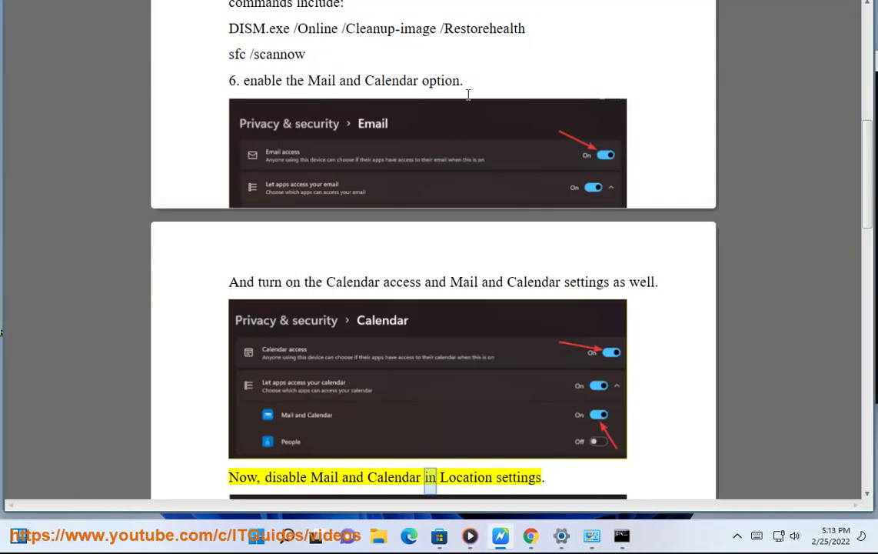
scroll(661, 315, down, 3)
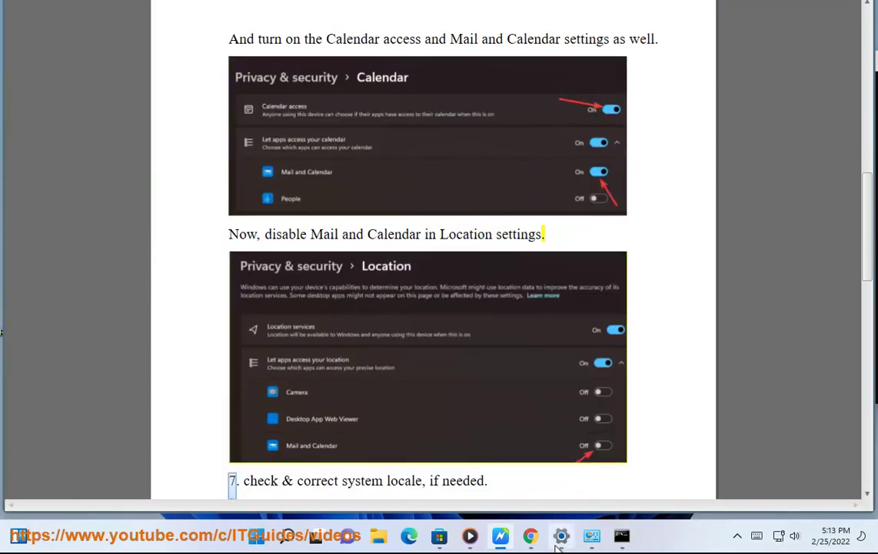
key(alt+Tab)
click(329, 3)
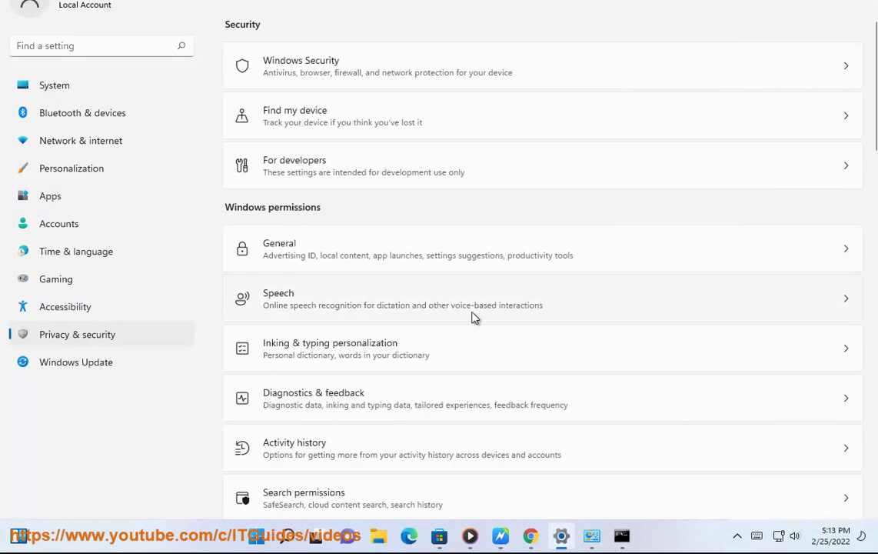
scroll(475, 323, down, 5)
click(415, 256)
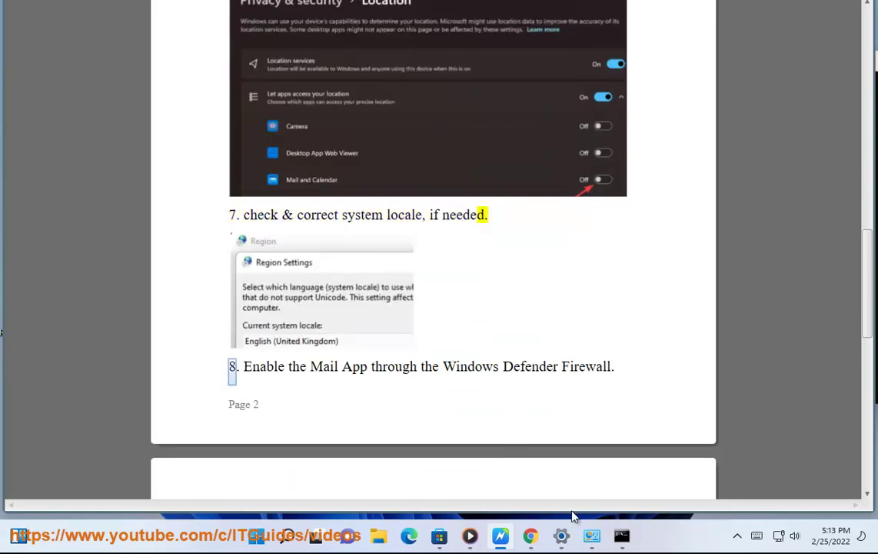
Step: Switch to Control Panel and open the system locale settings from the Region dialog's administrative options under Clock and Region
click(593, 541)
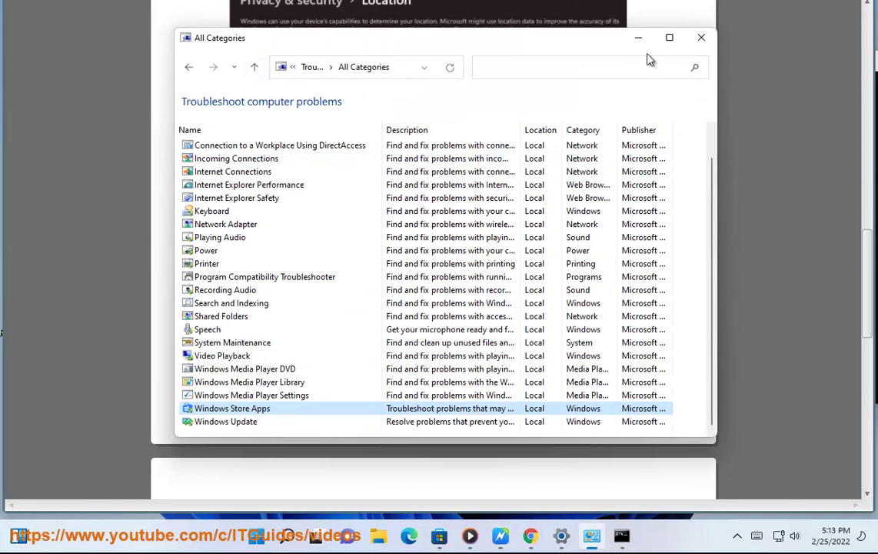
click(670, 39)
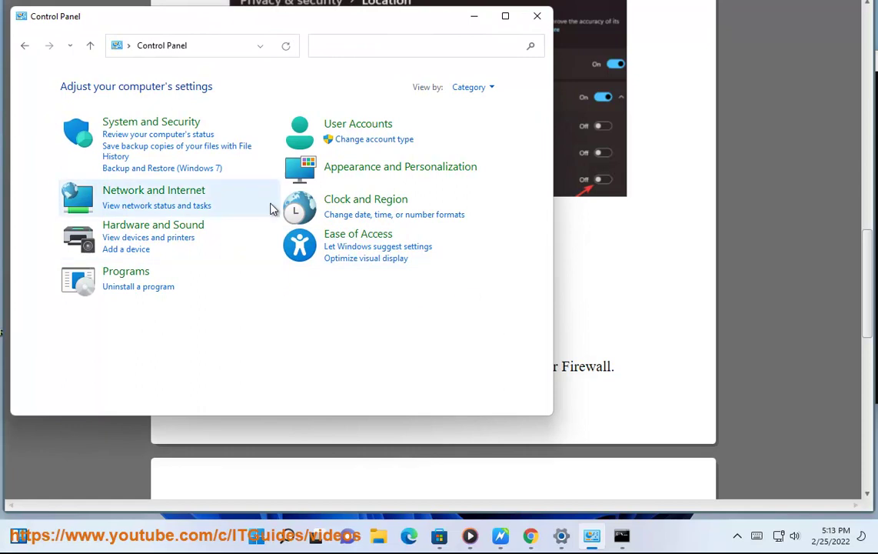
click(376, 201)
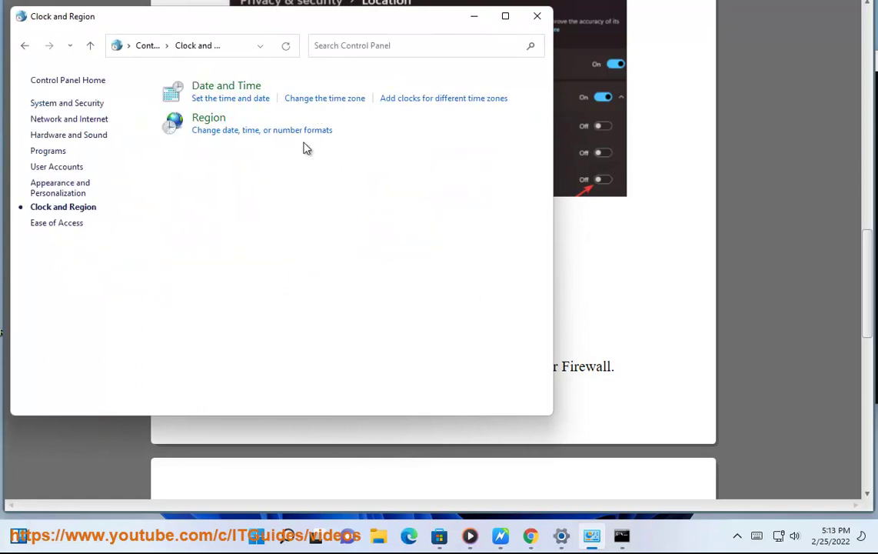
drag(231, 92, 209, 131)
click(209, 123)
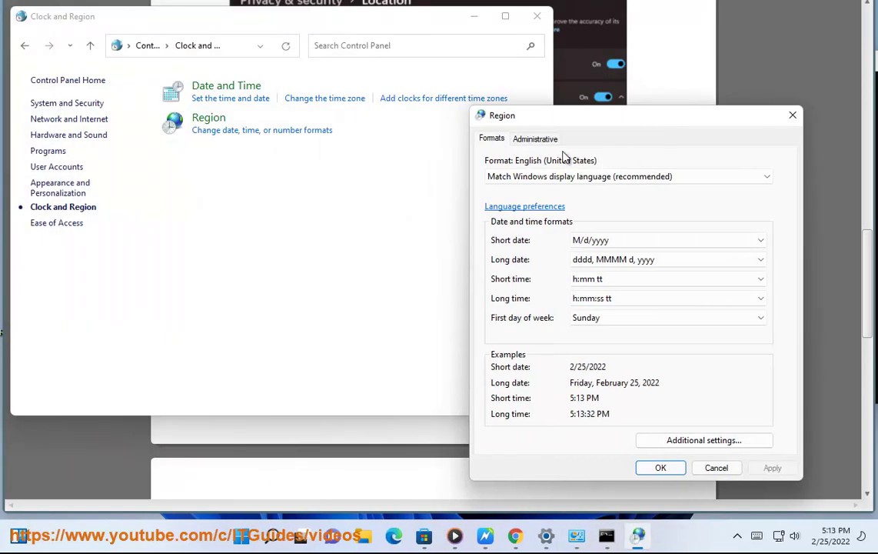
click(547, 139)
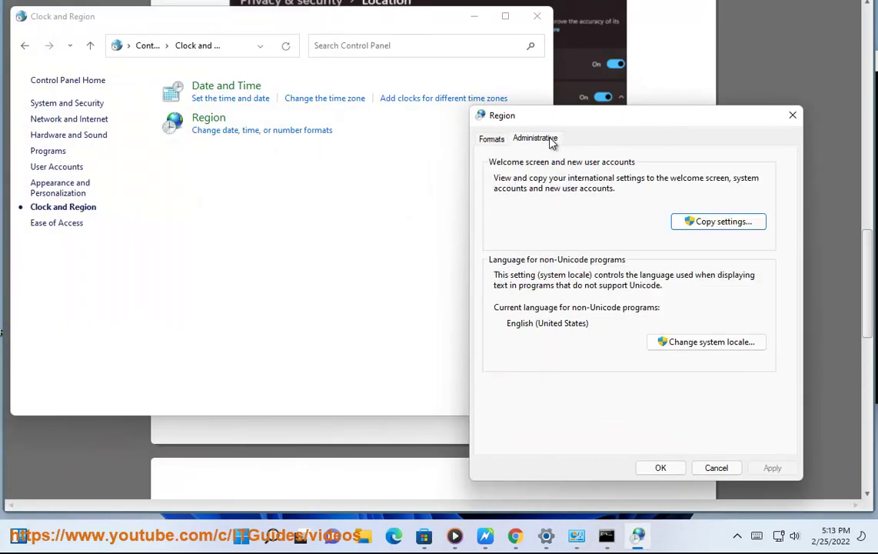
click(711, 350)
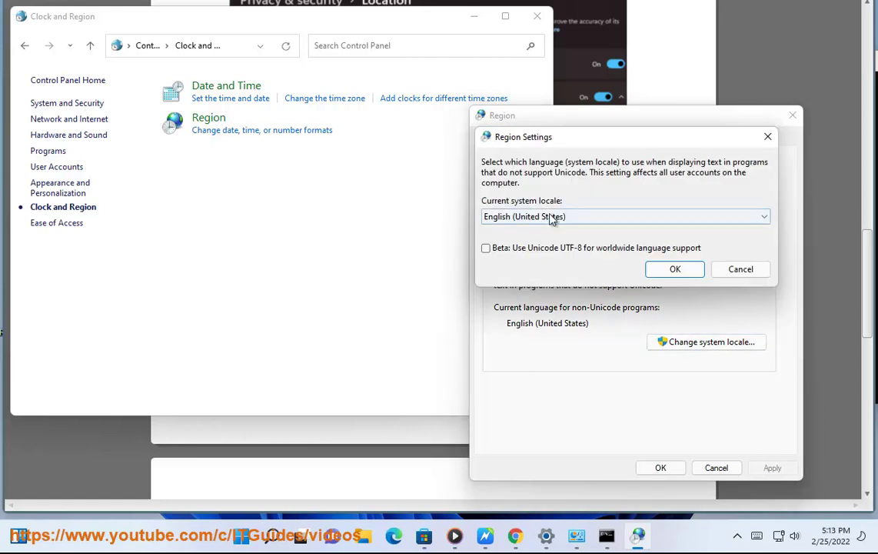
Step: Confirm English (United States) as the current system locale and close the Region dialog and Control Panel
click(530, 217)
click(623, 161)
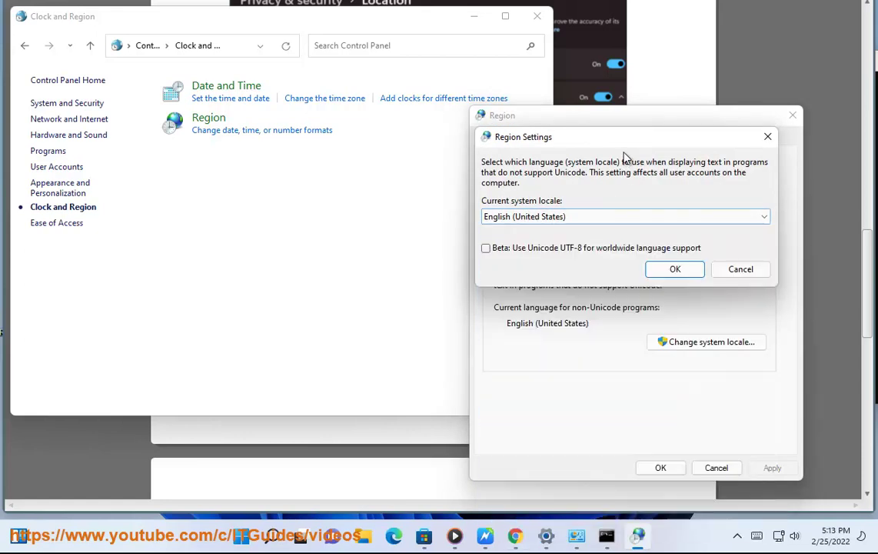
click(658, 269)
click(793, 114)
click(536, 18)
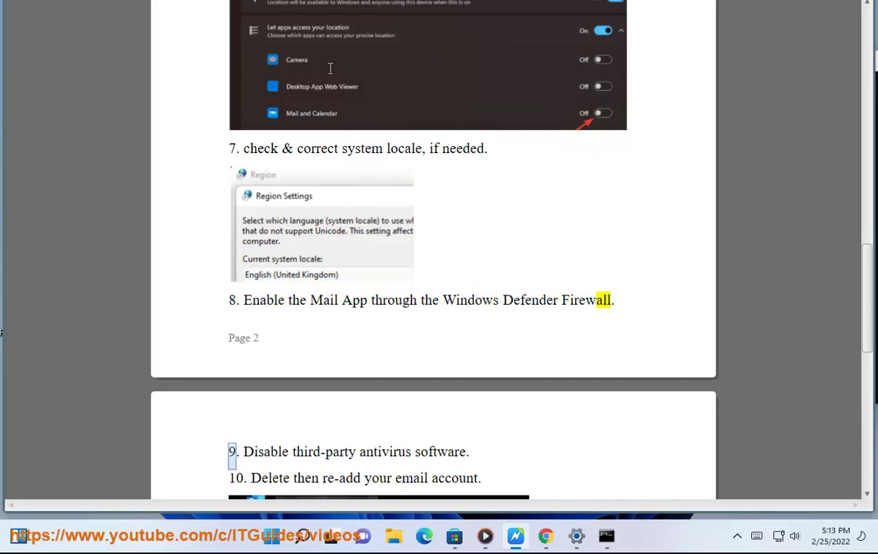
click(304, 537)
text(MAIL)
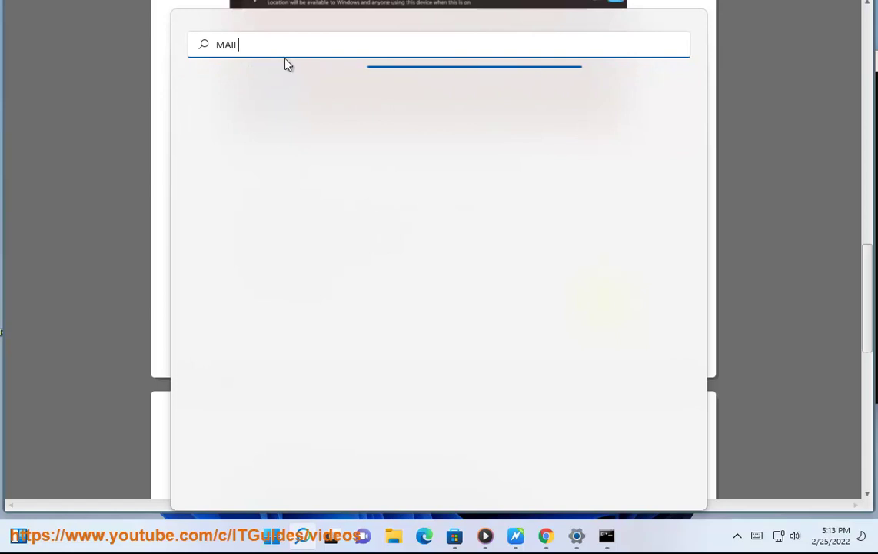
click(305, 542)
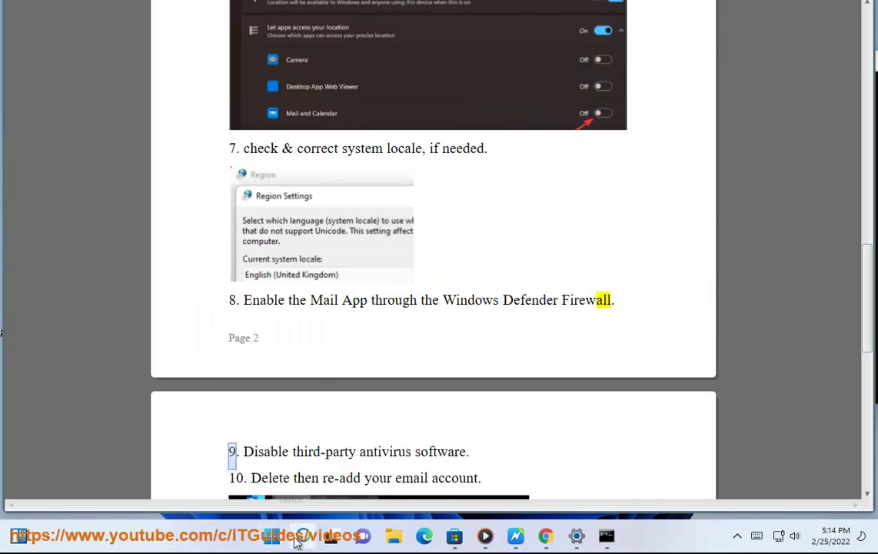
Step: Launch the Mail app from the recent items in Windows search
click(272, 536)
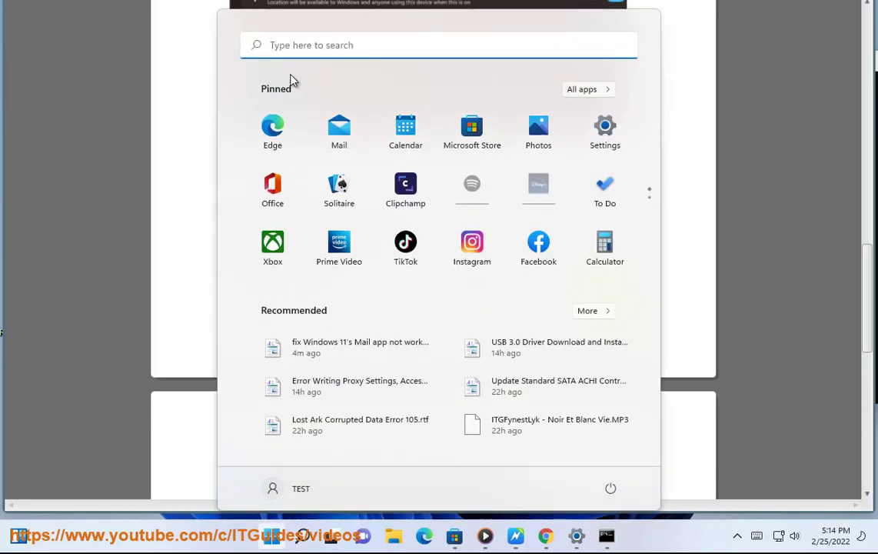
click(314, 47)
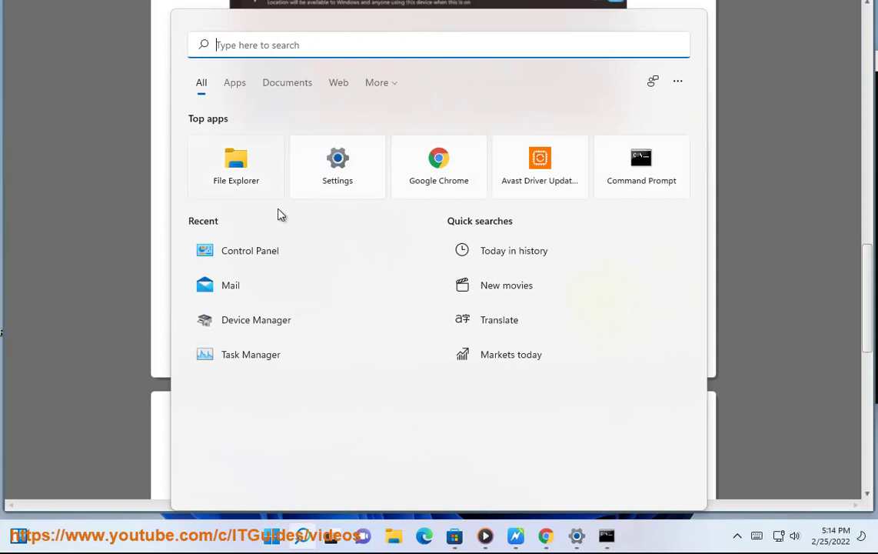
click(268, 288)
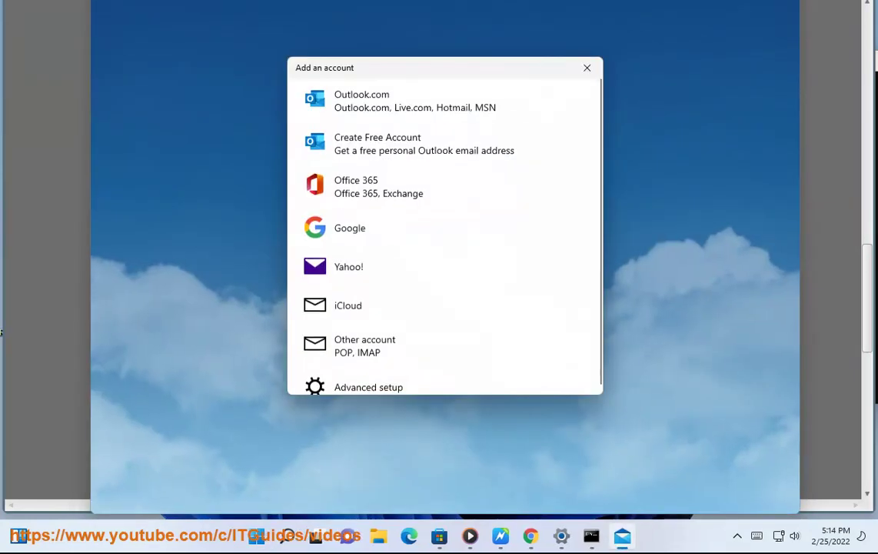
Step: Open Windows Defender Firewall's allowed apps list in Control Panel and move its window aside
click(292, 544)
click(267, 259)
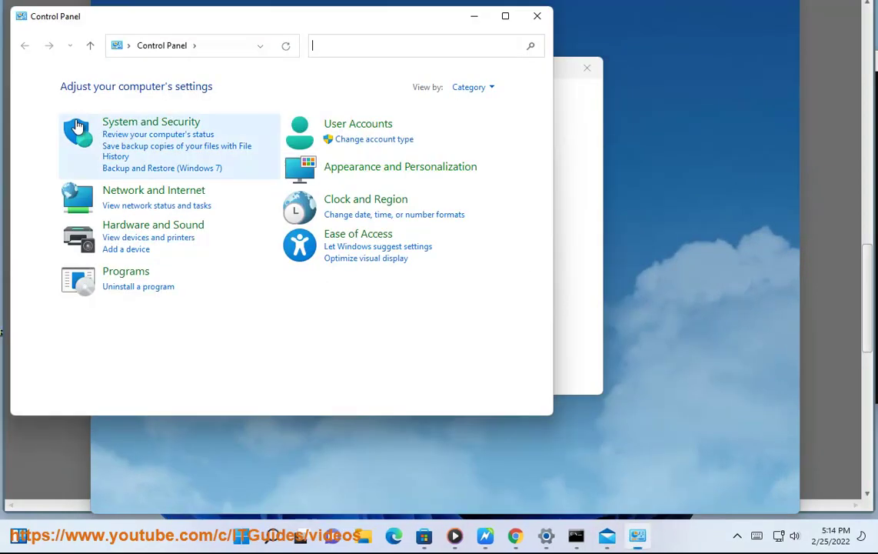
click(166, 123)
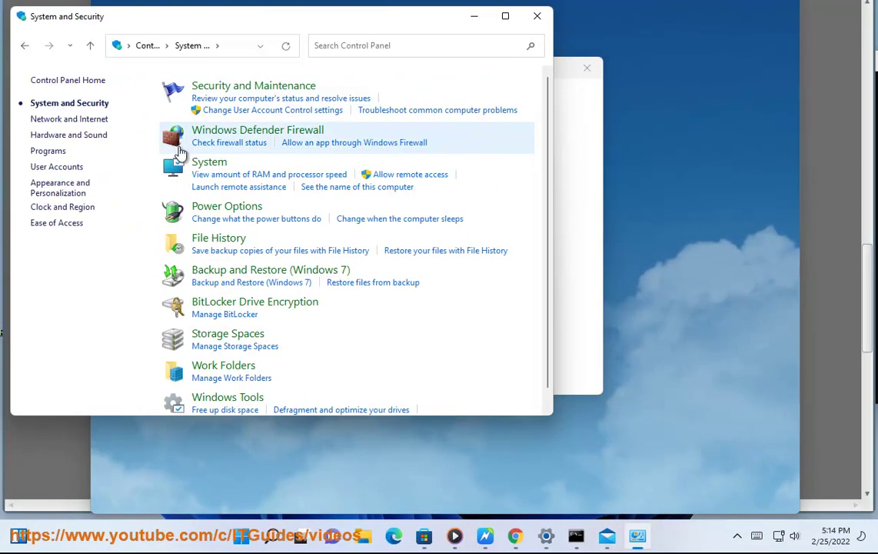
click(349, 144)
drag(454, 21, 814, 48)
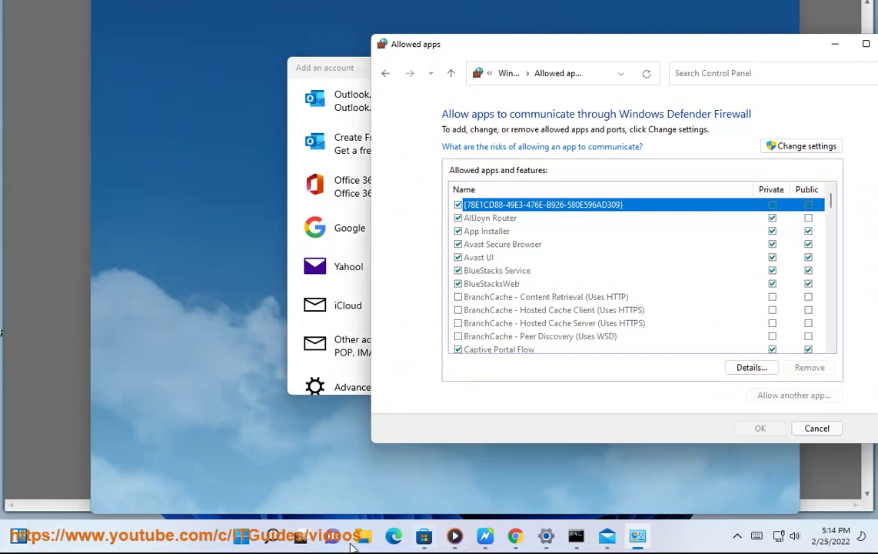
Step: Search Windows for TAS and launch Task Manager
click(270, 536)
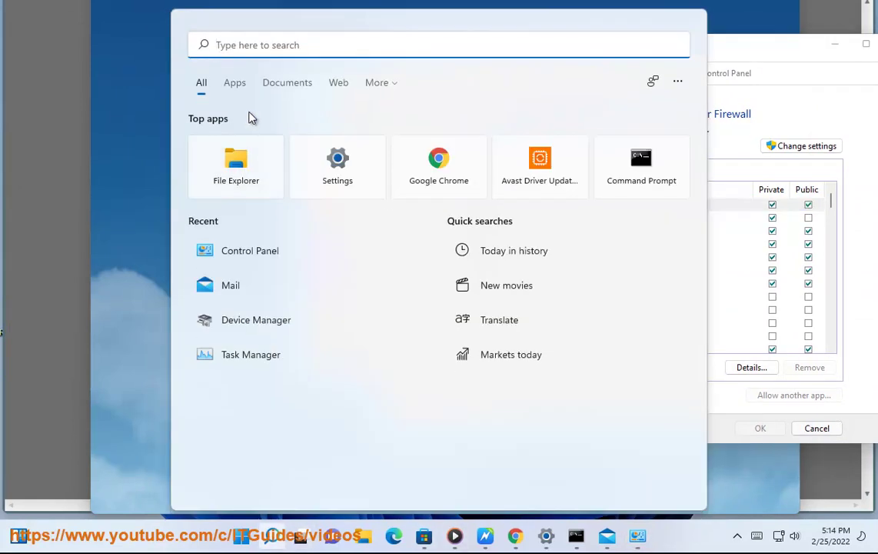
text(TAS)
click(267, 157)
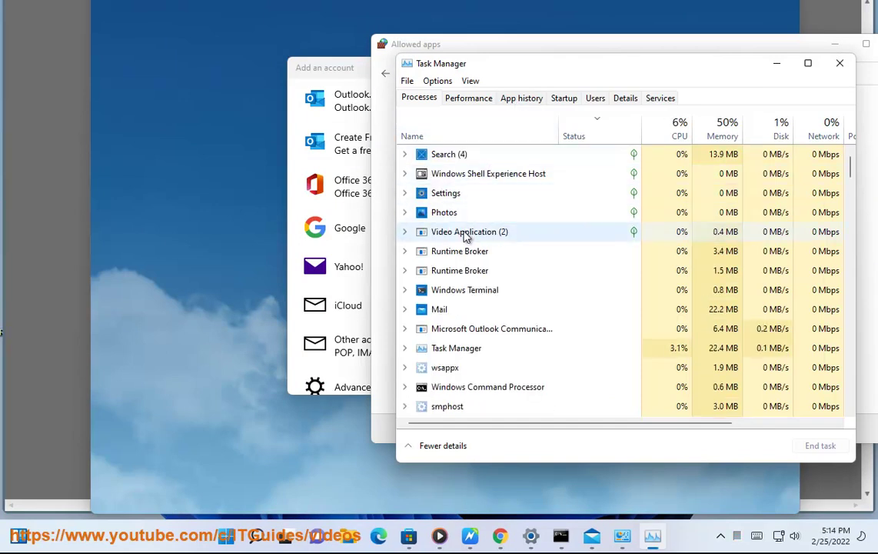
Step: Expand the Mail process in Task Manager and open the file location of its Mail subprocess
click(462, 311)
right_click(453, 315)
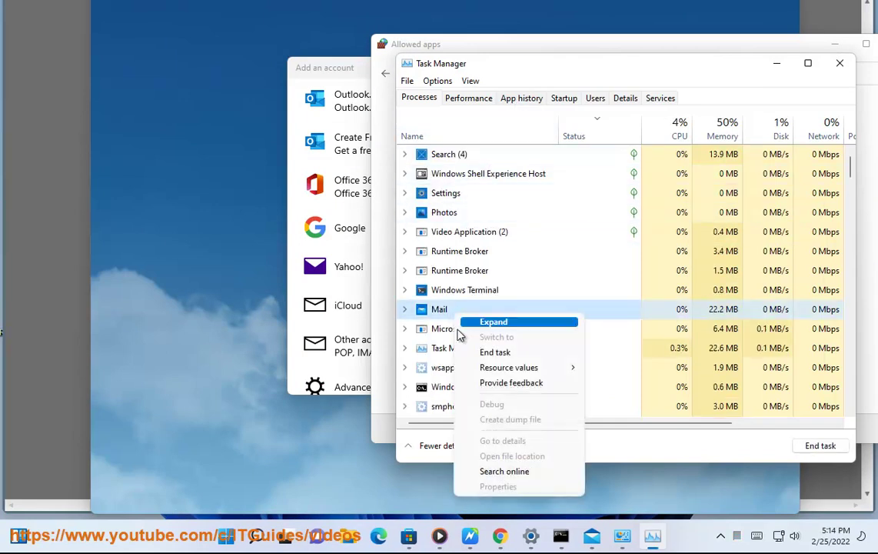
key(Escape)
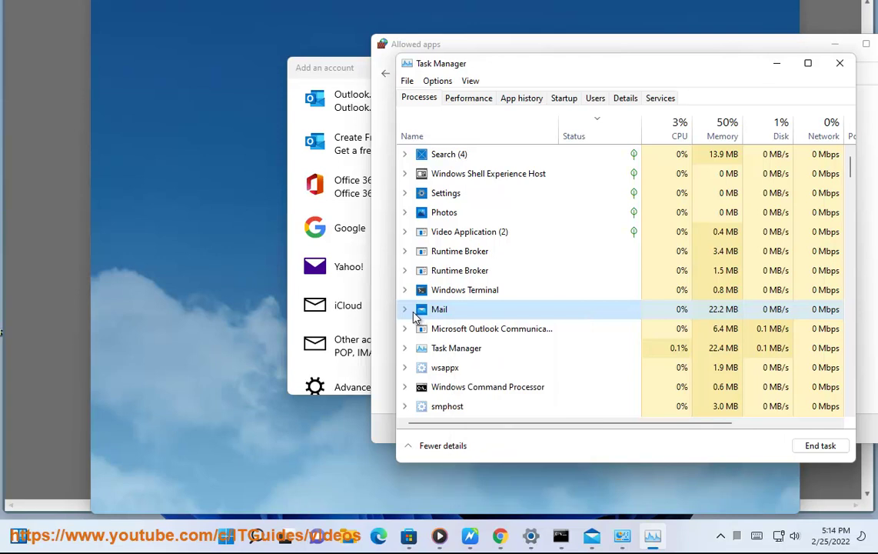
click(408, 311)
right_click(452, 331)
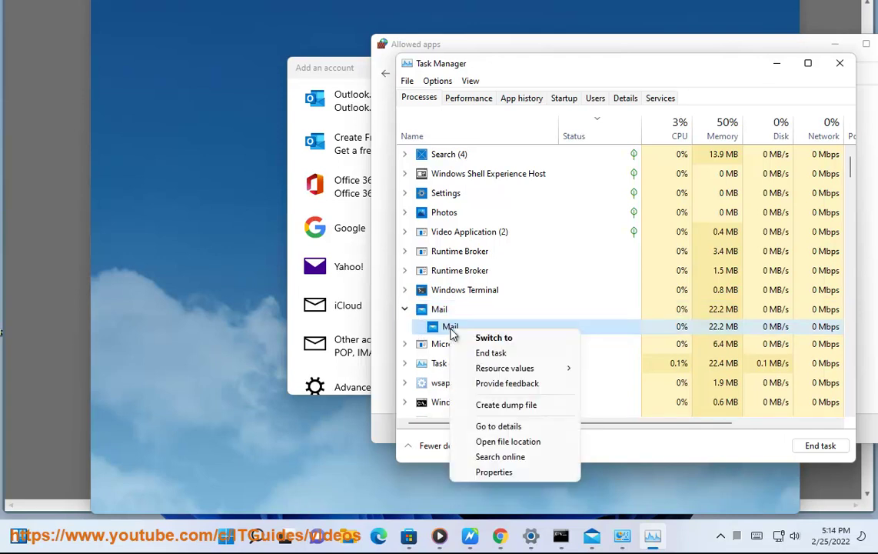
click(485, 441)
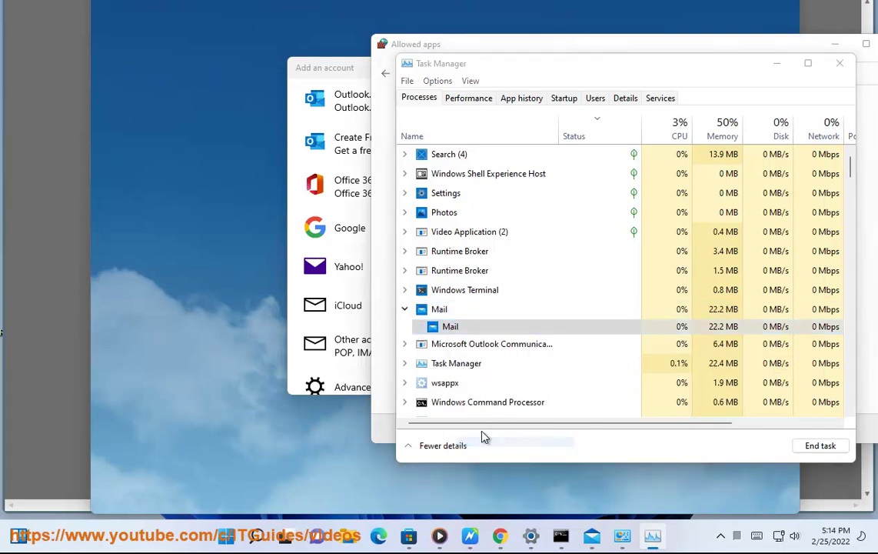
Step: Request access to the WindowsApps folder, dismiss the access dialog, and open the Mail subprocess's properties from Task Manager
click(460, 253)
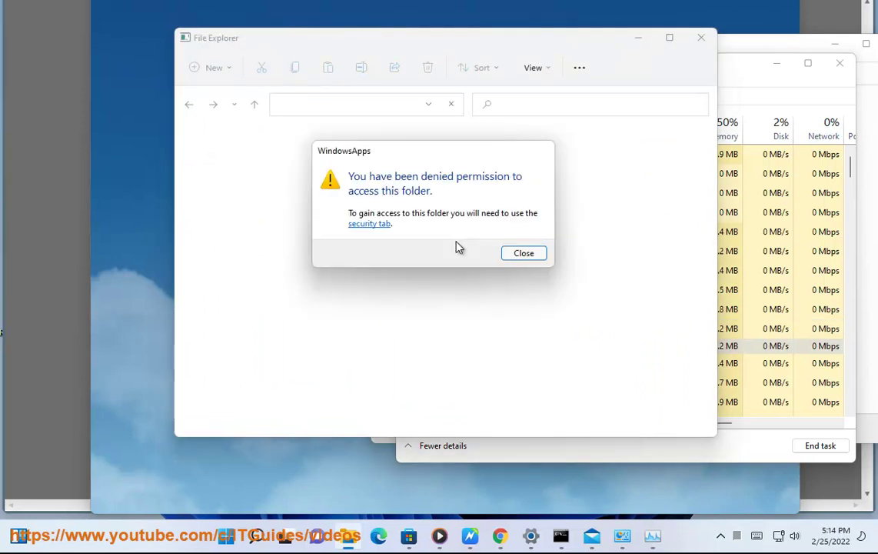
click(511, 254)
right_click(459, 350)
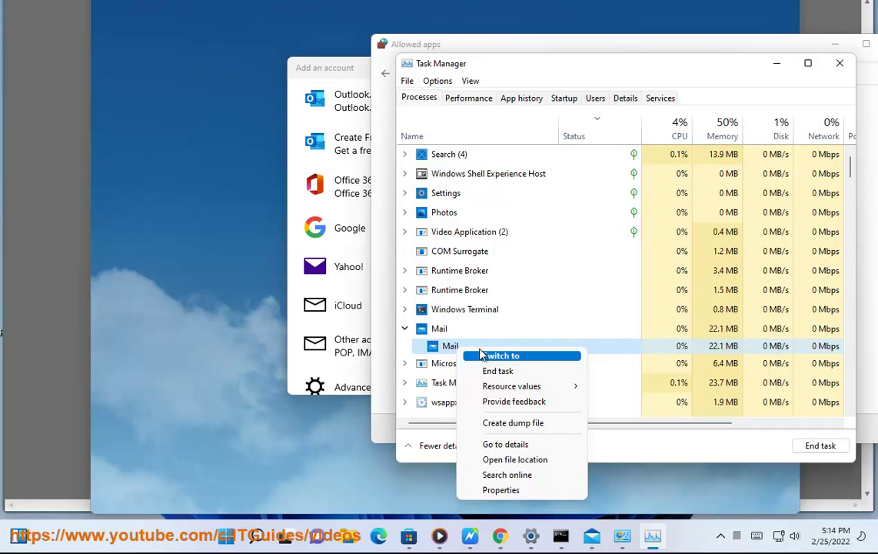
click(501, 489)
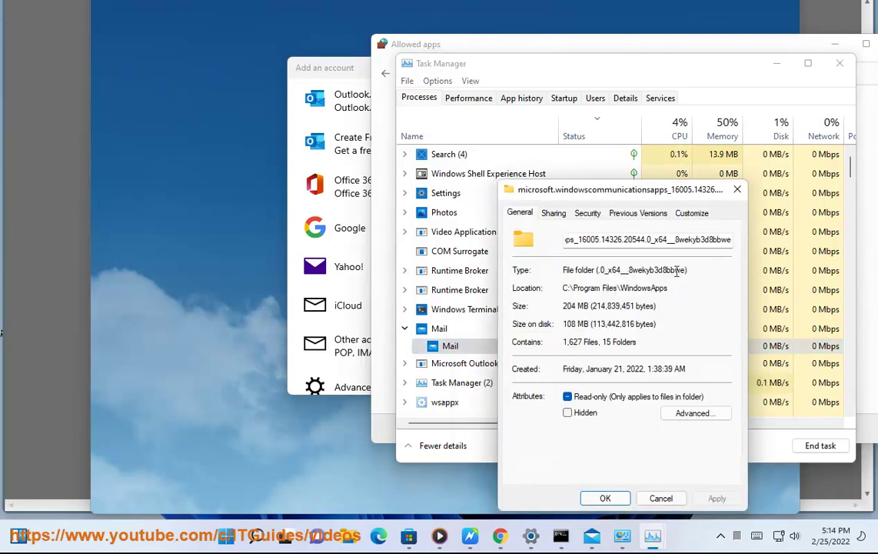
Step: Copy the location path C:\Program Files\WindowsApps from the Mail package folder's properties
drag(723, 238, 416, 233)
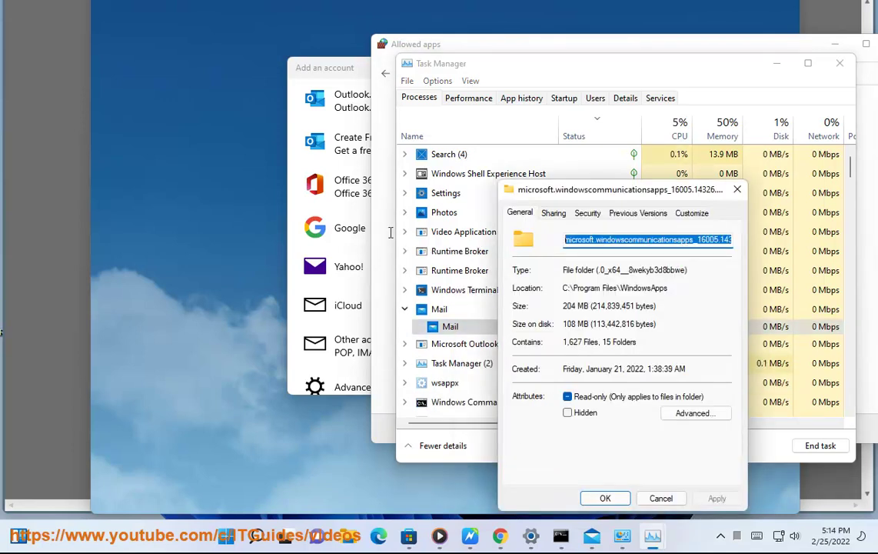
drag(673, 289, 523, 290)
right_click(620, 287)
click(643, 333)
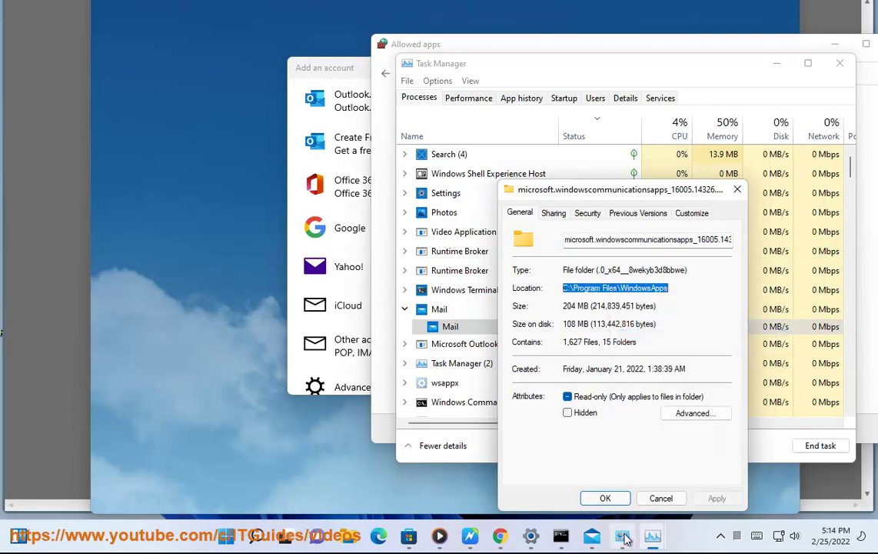
Step: Enable changes to the firewall's allowed apps and try to browse to C:\Program Files\WindowsApps for another app to allow
click(624, 538)
click(803, 150)
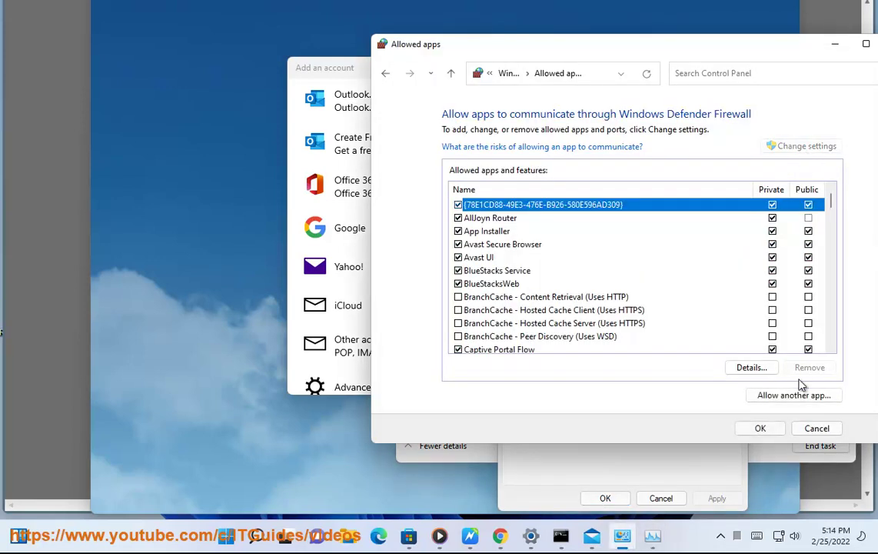
click(795, 395)
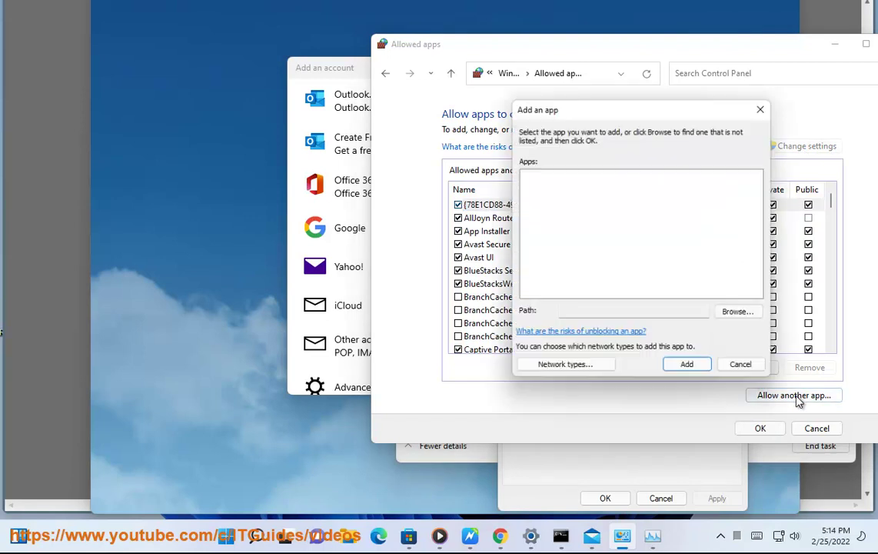
click(733, 323)
key(ctrl+v)
click(737, 428)
click(466, 250)
click(534, 258)
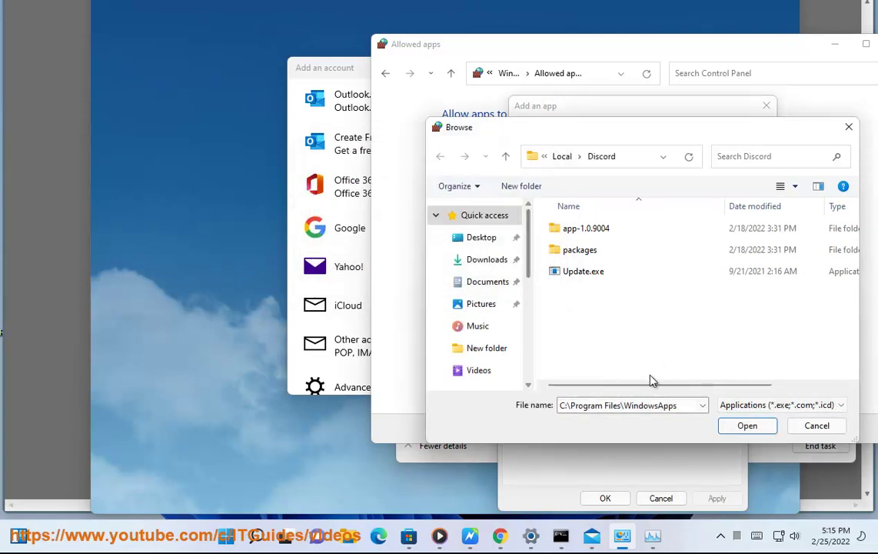
Step: Shorten the file name path to C:\Program Files and open that folder in the Browse dialog
click(685, 405)
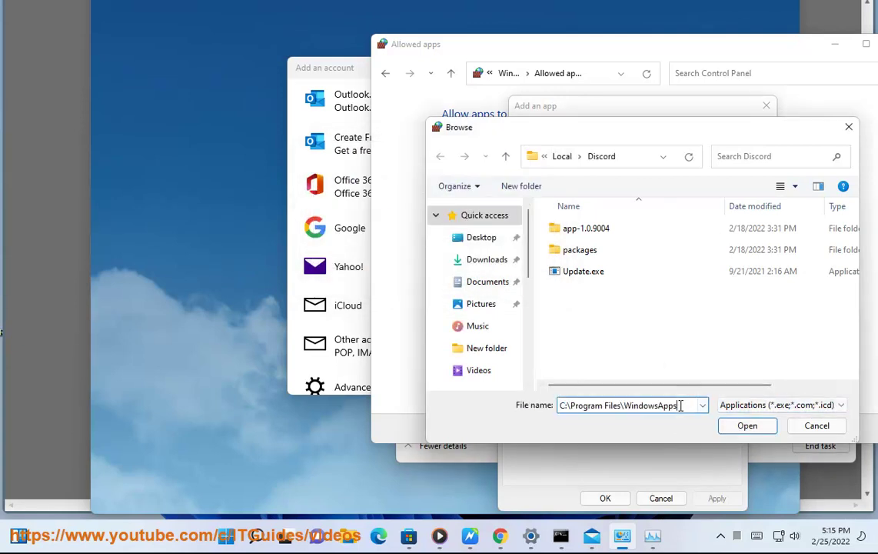
key(BackSpace)
key(BackSpace)
key(BackSpace)
key(BackSpace)
key(BackSpace)
key(BackSpace)
key(BackSpace)
key(BackSpace)
key(BackSpace)
key(BackSpace)
key(BackSpace)
click(744, 426)
click(747, 427)
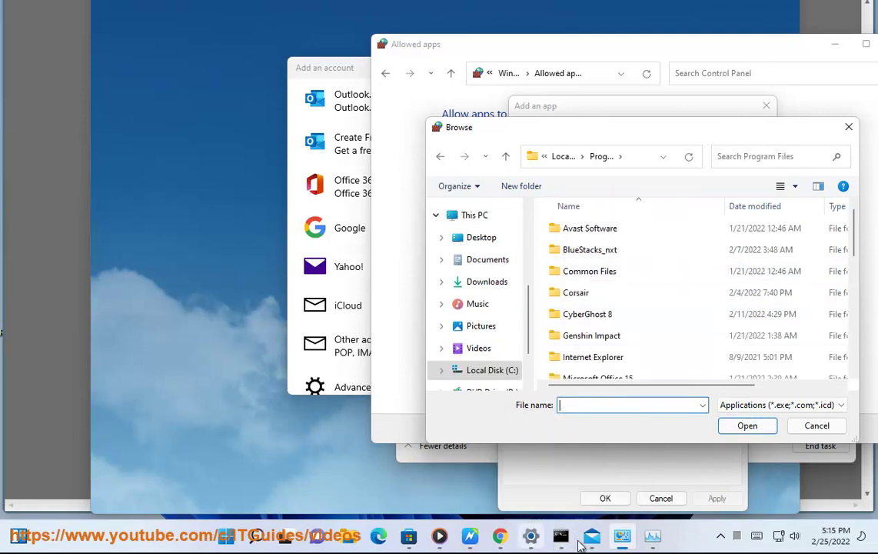
Step: Check the Mail package's location again and try to open the WindowsApps folder inside Program Files with permanent access
mouse_move(653, 543)
click(711, 454)
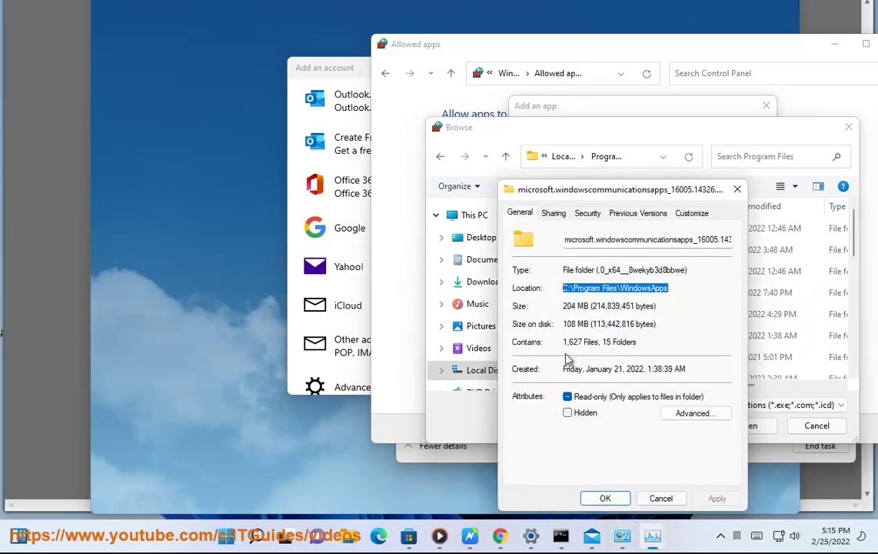
click(462, 419)
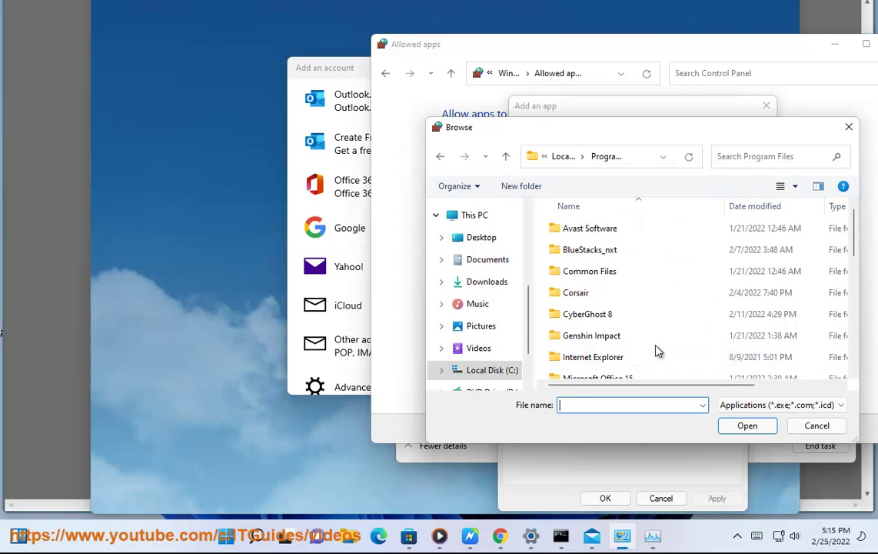
drag(854, 243, 857, 359)
click(600, 329)
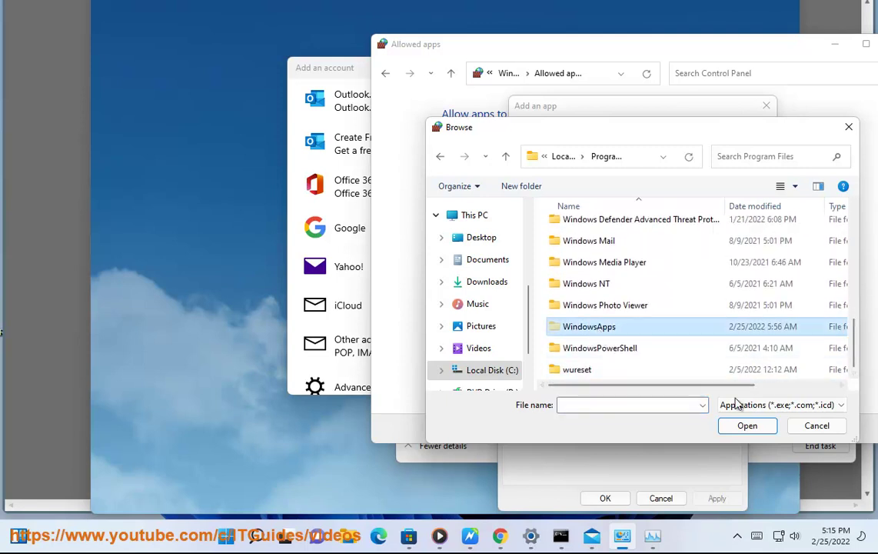
click(738, 428)
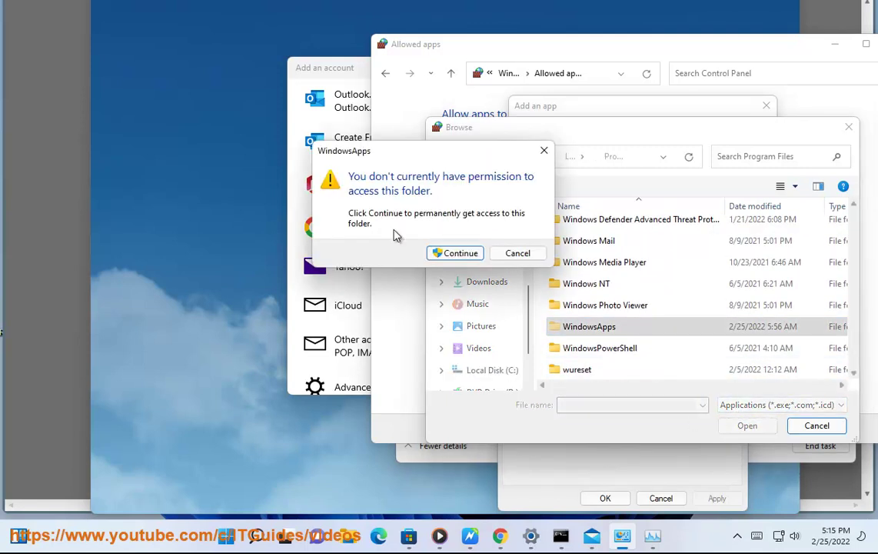
click(449, 260)
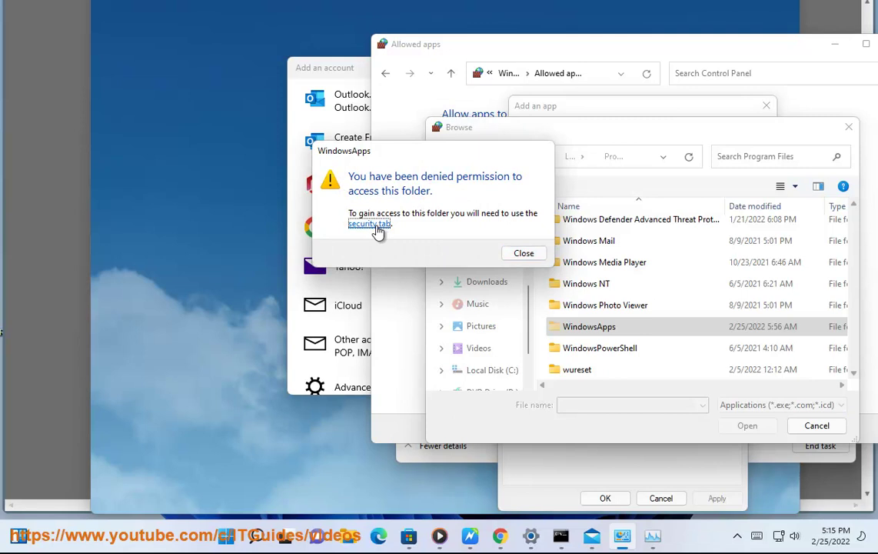
Step: Examine the WindowsApps folder's advanced permission entries with administrative rights, including the Administrators entry, and close its security dialogs
click(372, 224)
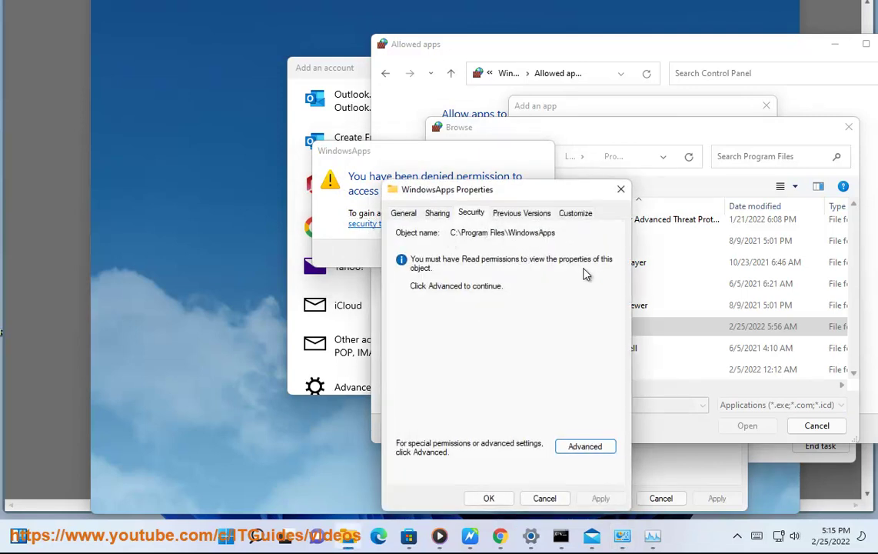
click(585, 446)
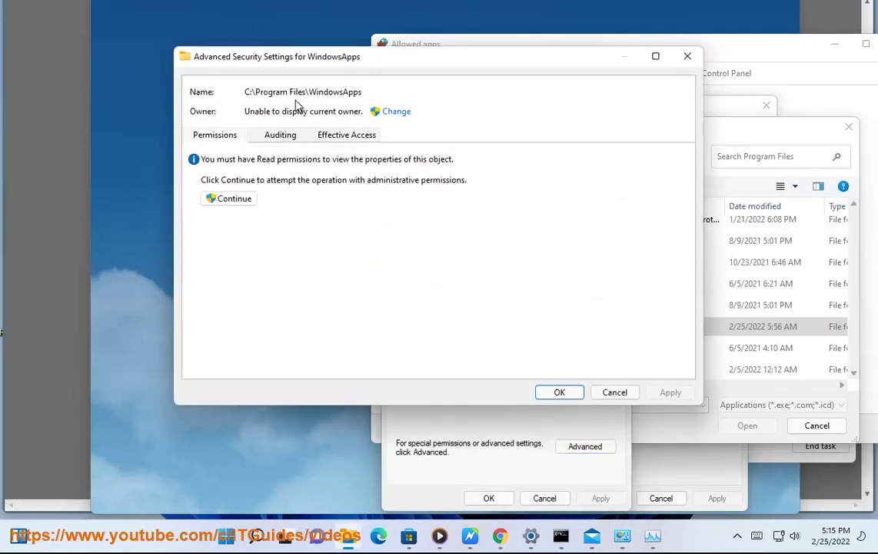
click(218, 201)
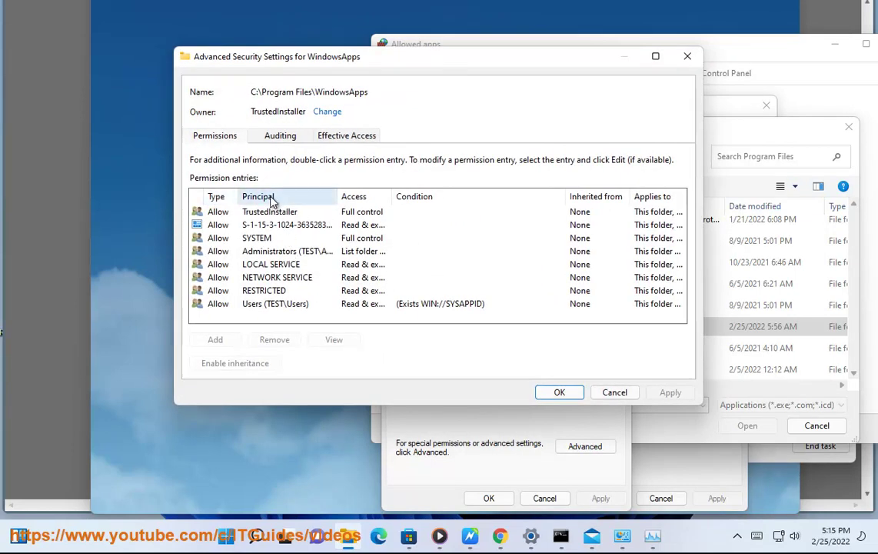
click(275, 254)
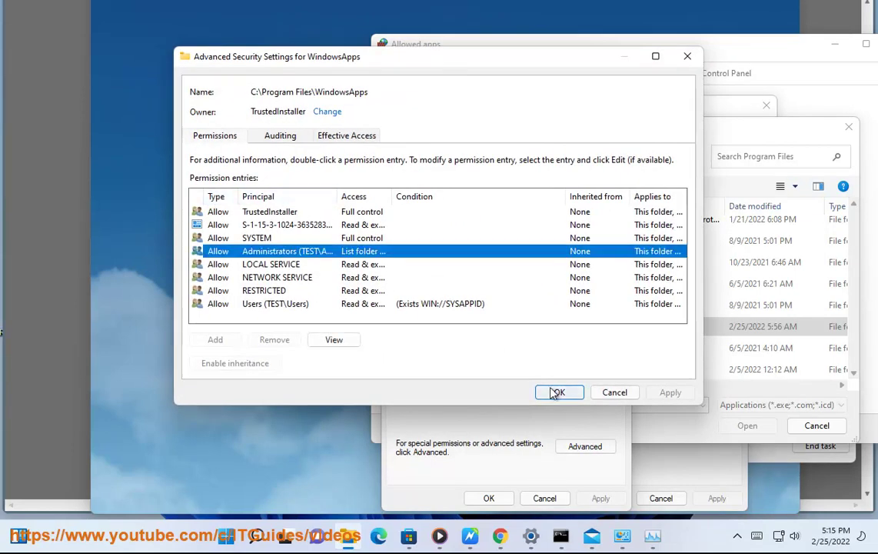
click(556, 393)
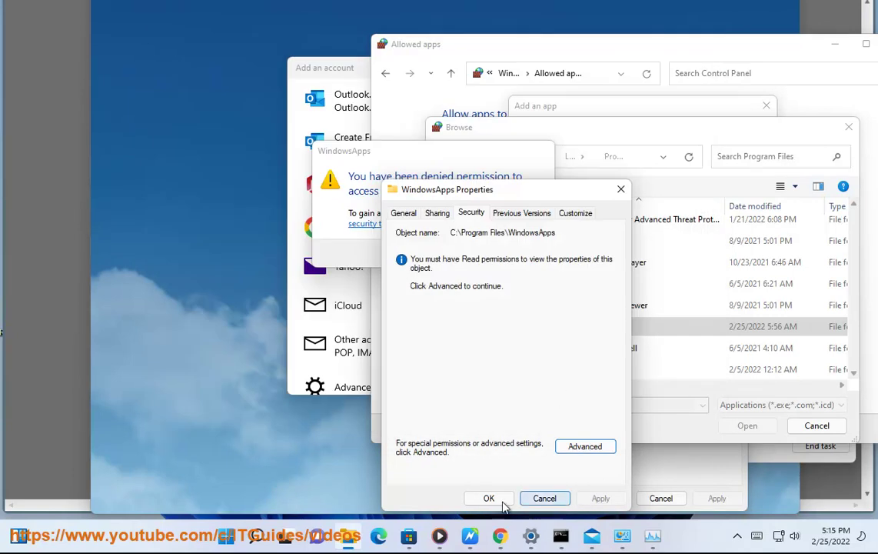
click(543, 498)
click(521, 255)
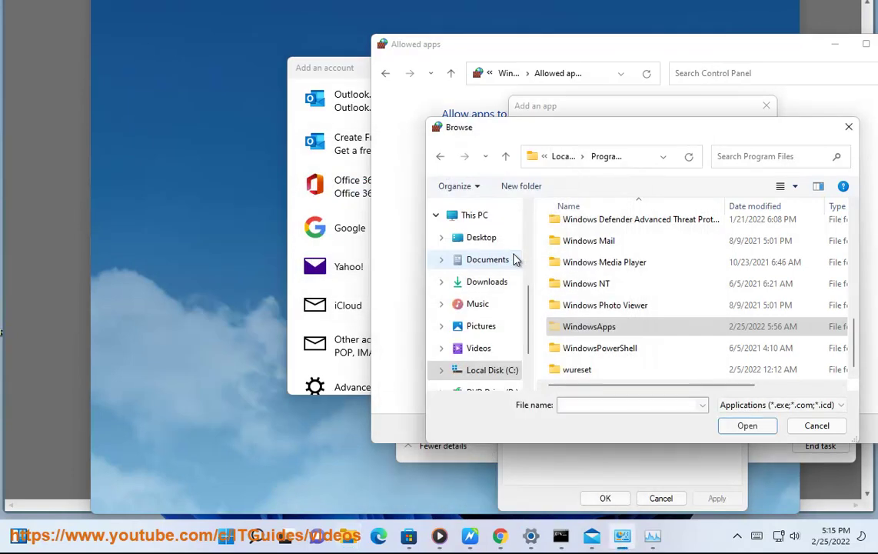
Step: Cancel adding an app to the firewall's allowed list and close Control Panel
click(818, 425)
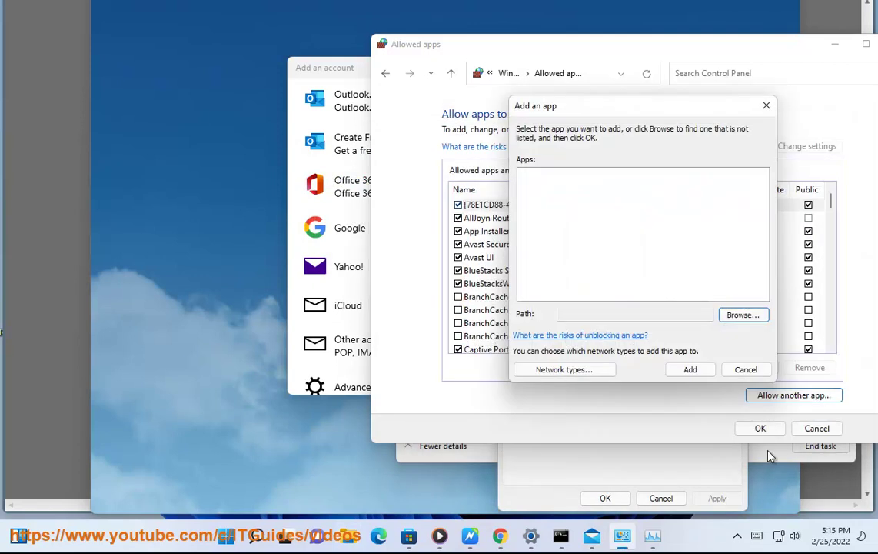
click(738, 372)
click(816, 428)
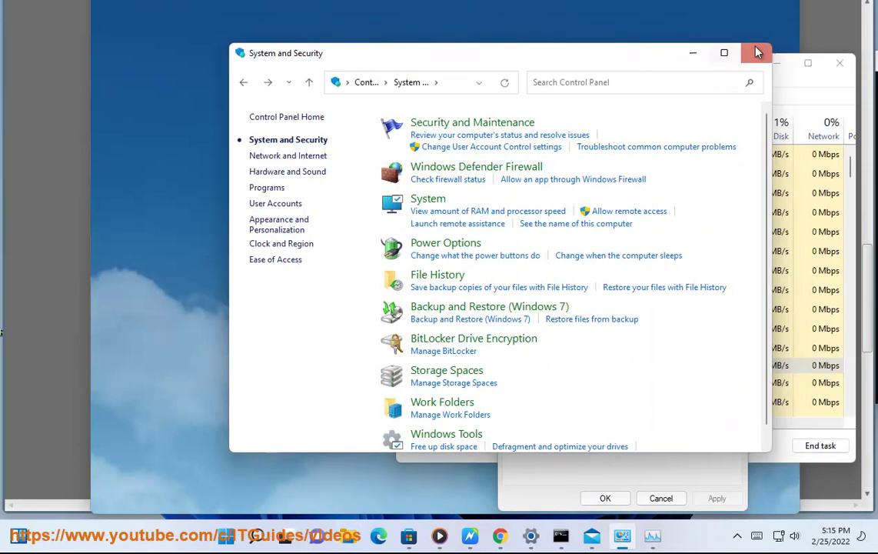
click(758, 48)
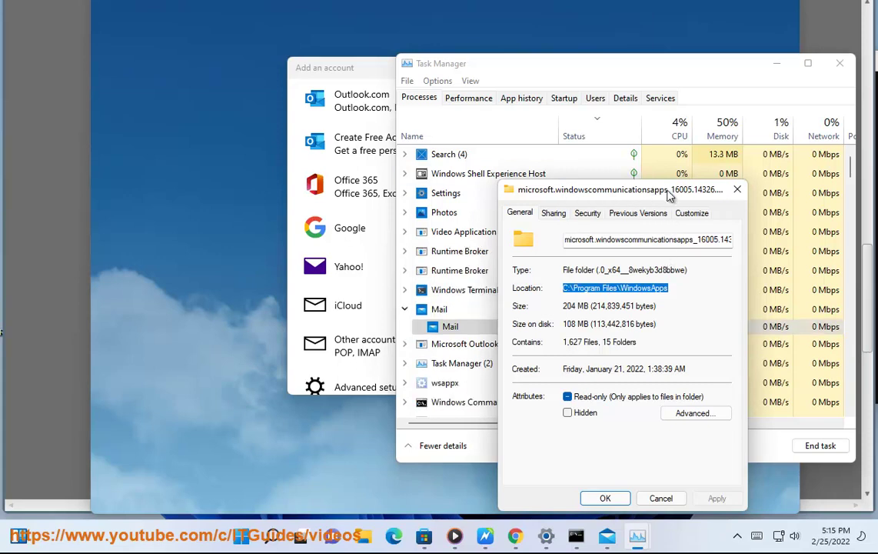
click(737, 190)
click(777, 65)
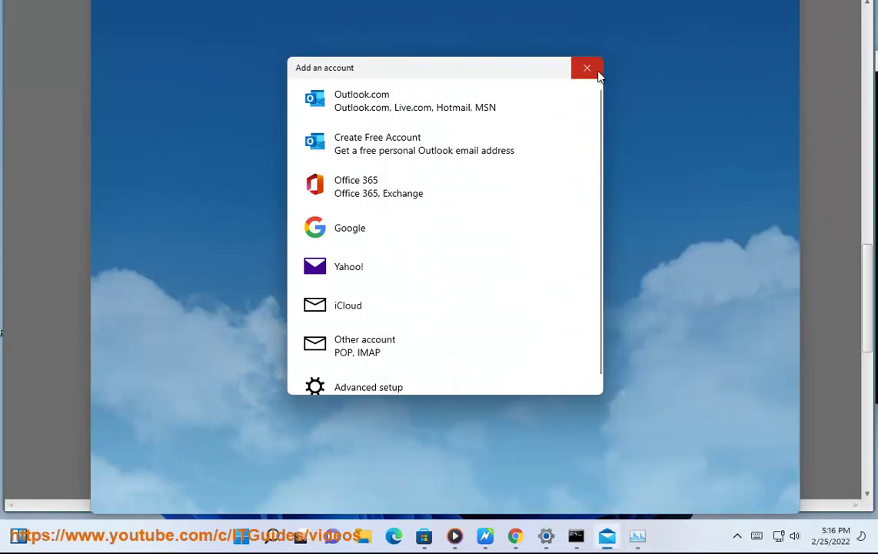
click(586, 68)
key(alt+Tab)
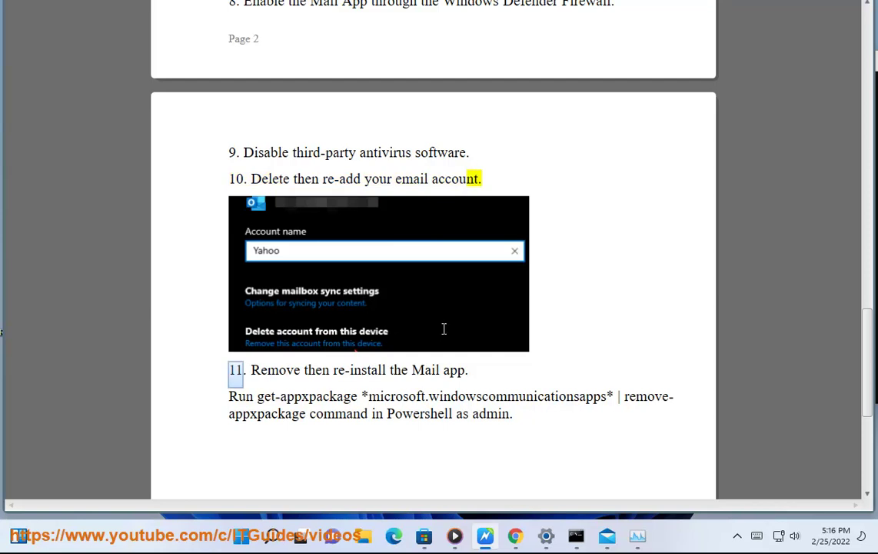
Step: Search Windows for POWE, launch Windows PowerShell as administrator, and move its window aside to uncover the document
key(super+s)
text(POWE)
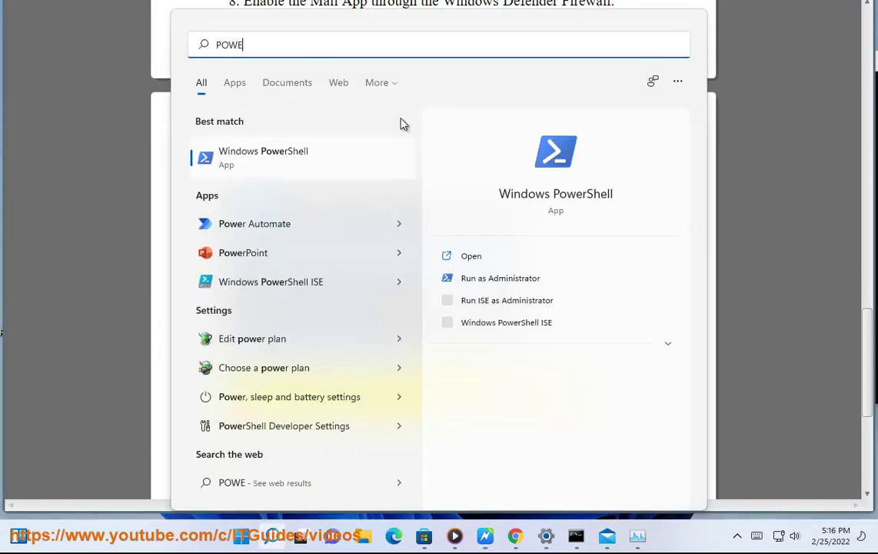
click(489, 284)
click(390, 347)
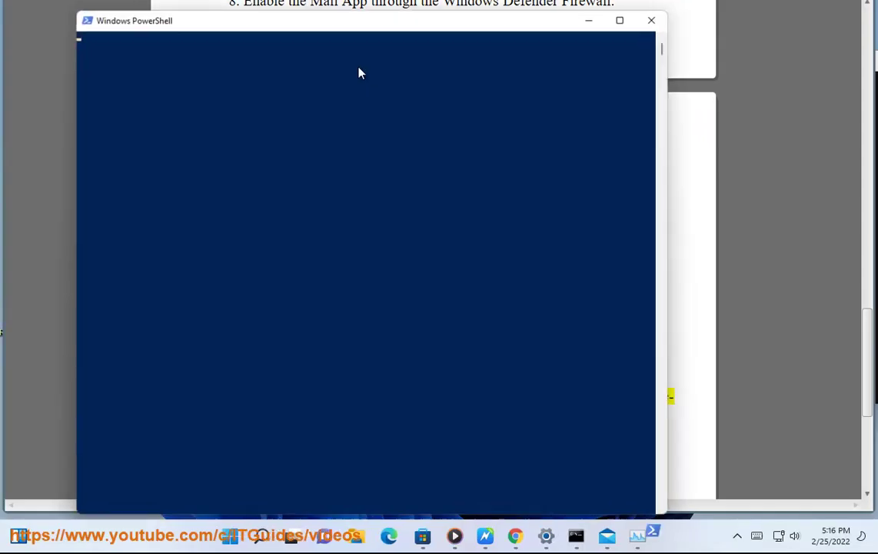
drag(317, 27, 659, 171)
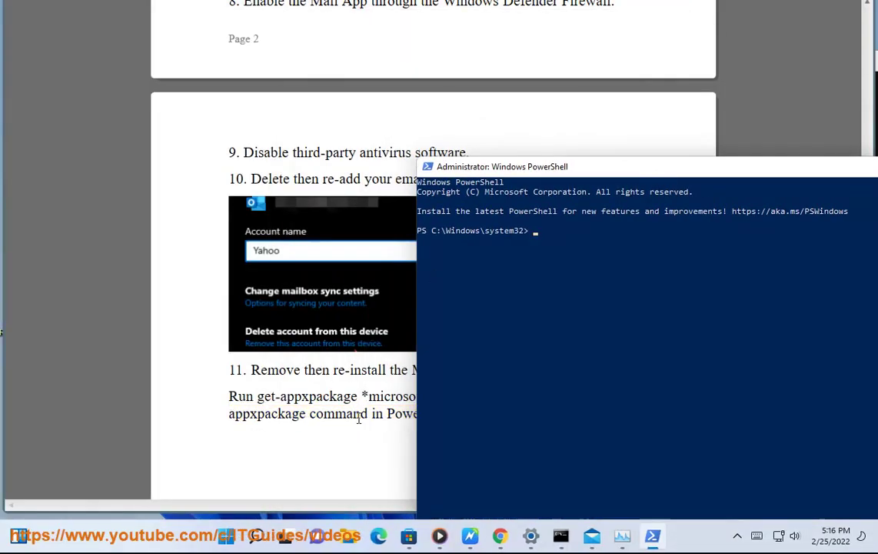
Step: Copy "get-appxpackage *microsoft.windowscommunicationsapps* | remove-appxpackage" from the document into the PowerShell prompt and reposition the PowerShell window
click(368, 413)
drag(259, 395, 299, 413)
right_click(296, 414)
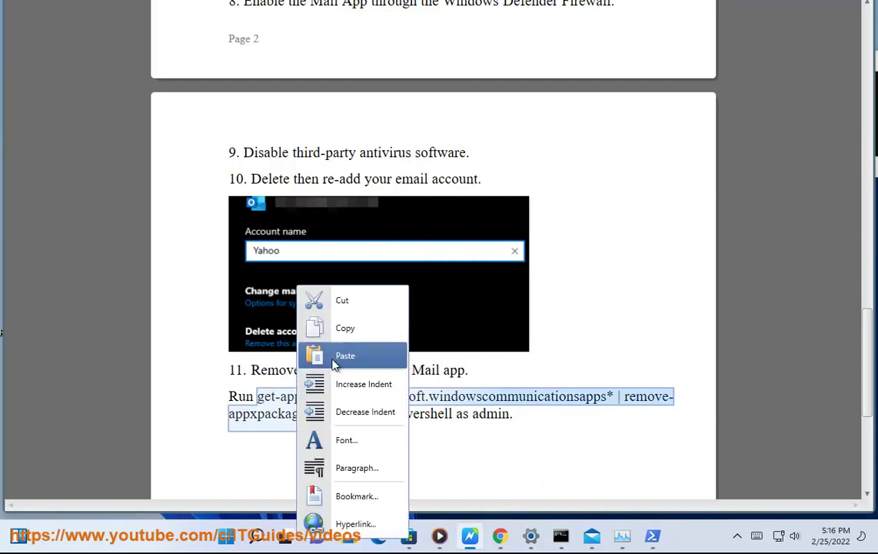
click(343, 327)
key(alt+Tab)
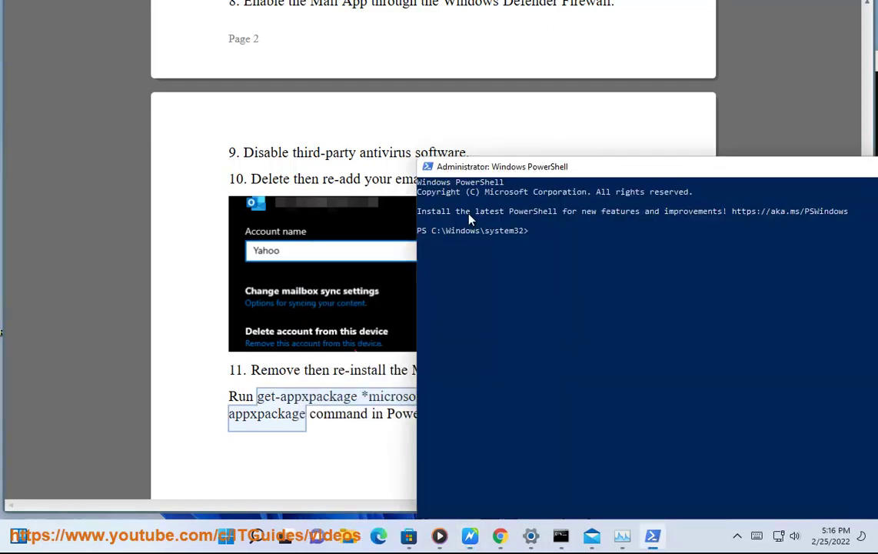
right_click(538, 241)
drag(577, 178, 396, 165)
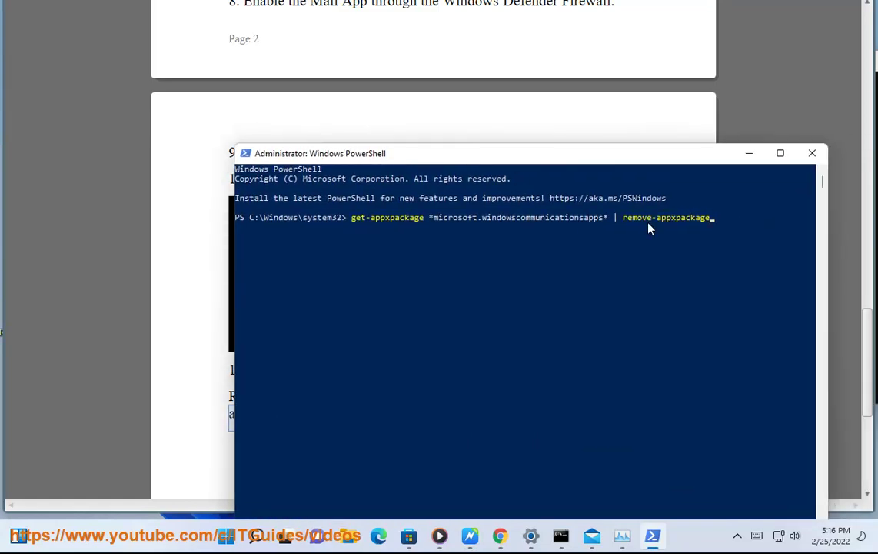